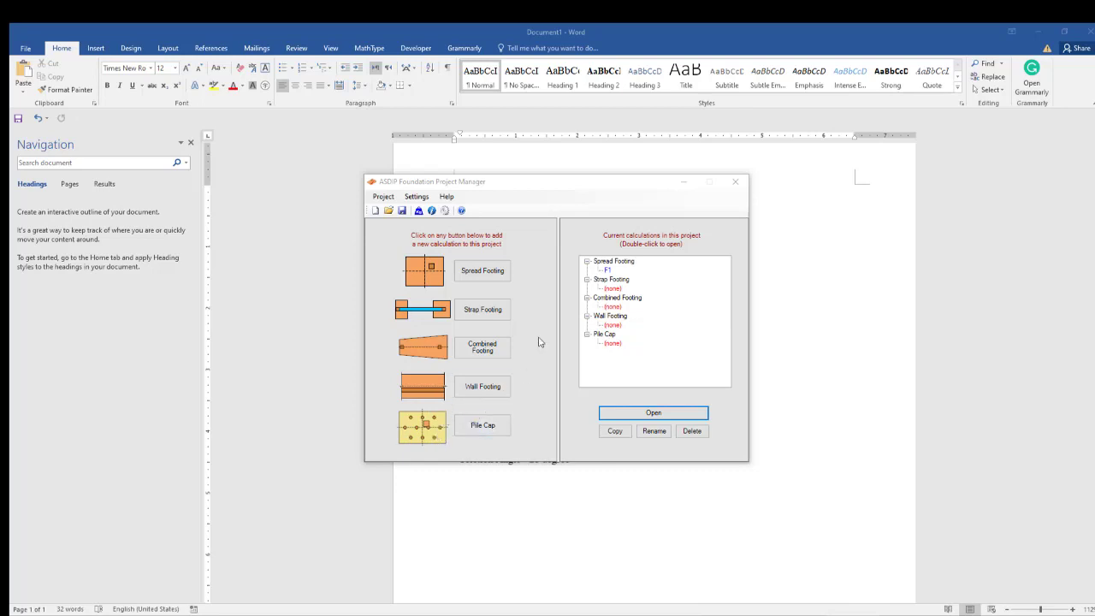
- Delete the existing spread footing calculation F1 from the project
left_click(607, 270)
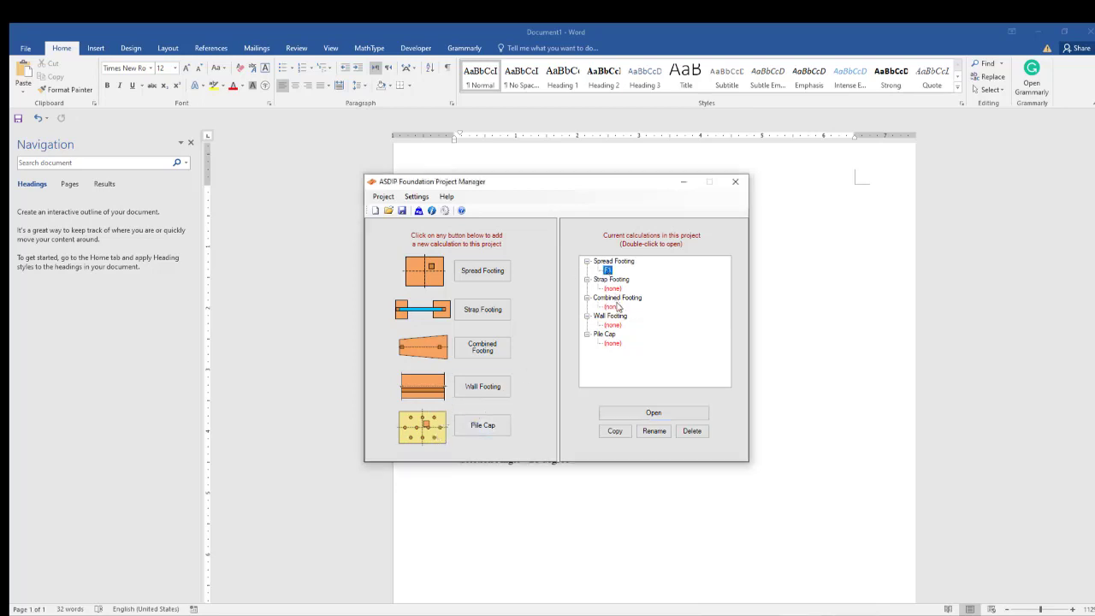
left_click(692, 430)
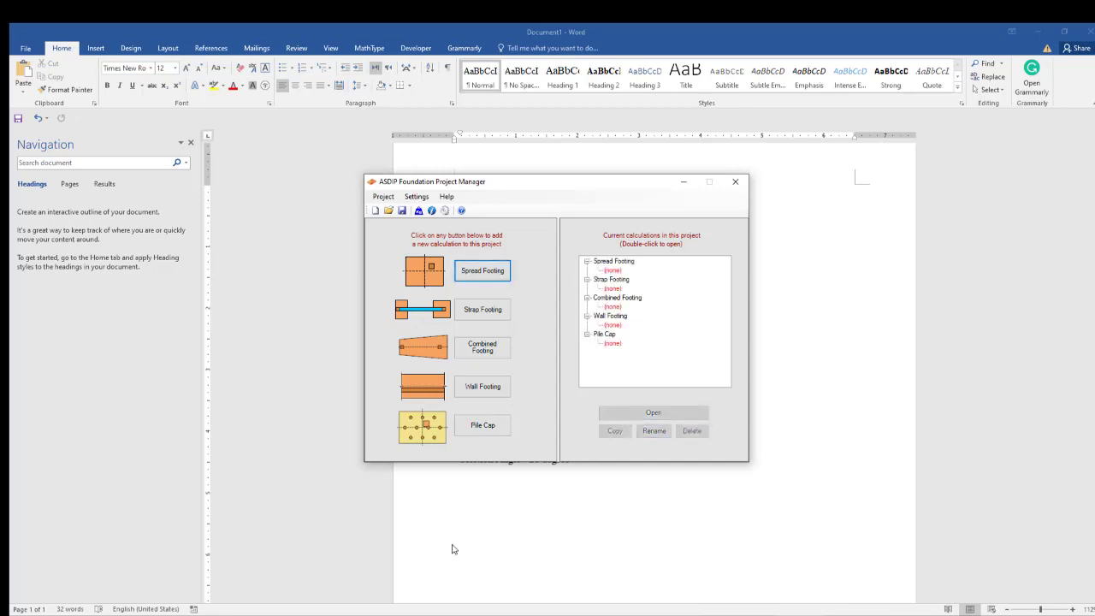
- Switch to the Word document and review the footing length, footing width and column size listed for F1
left_click(547, 553)
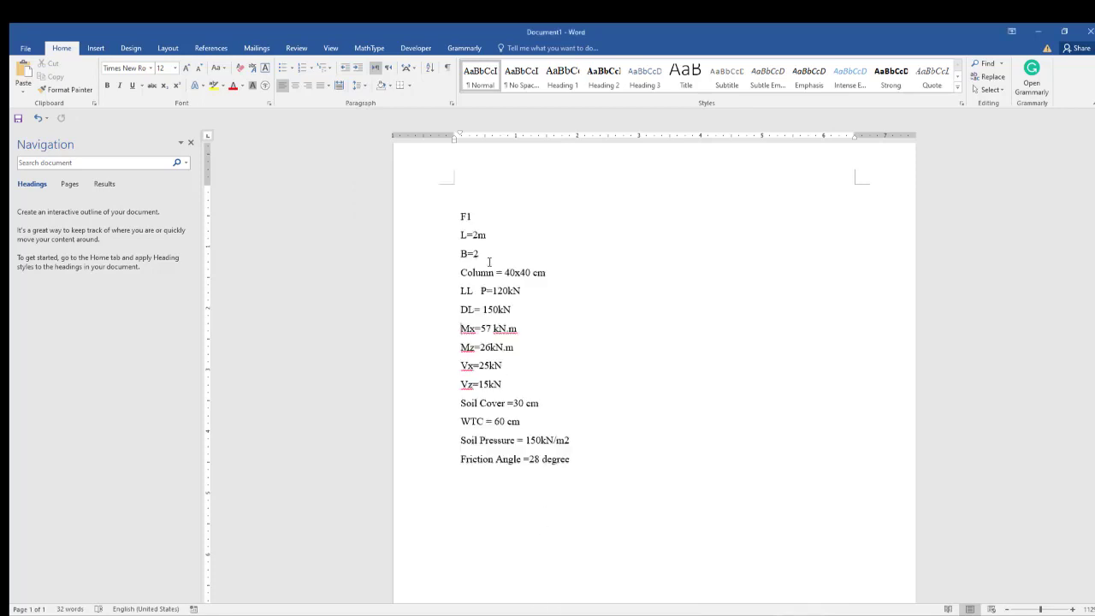
left_click_drag(460, 215, 485, 236)
left_click(472, 216)
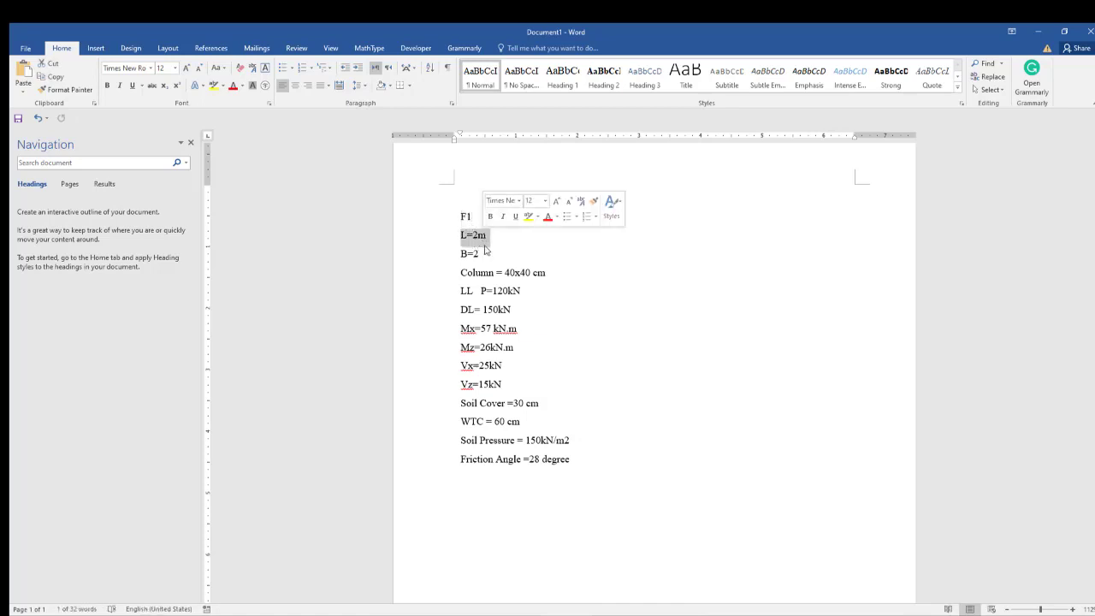
left_click(486, 236)
left_click_drag(486, 235, 460, 236)
left_click(488, 239)
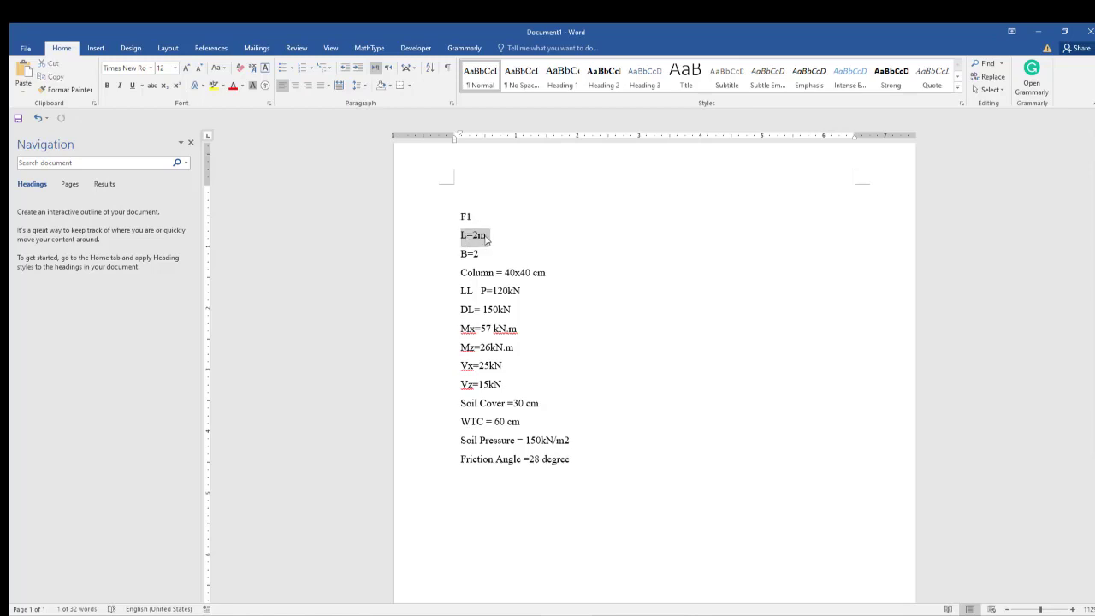
left_click_drag(460, 254, 481, 254)
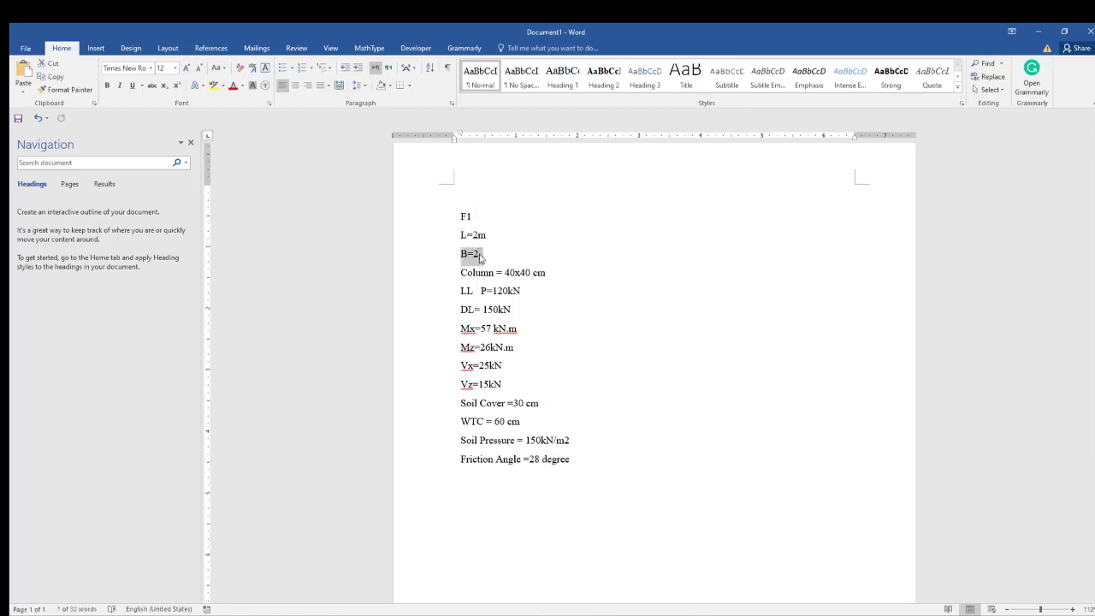
left_click(481, 262)
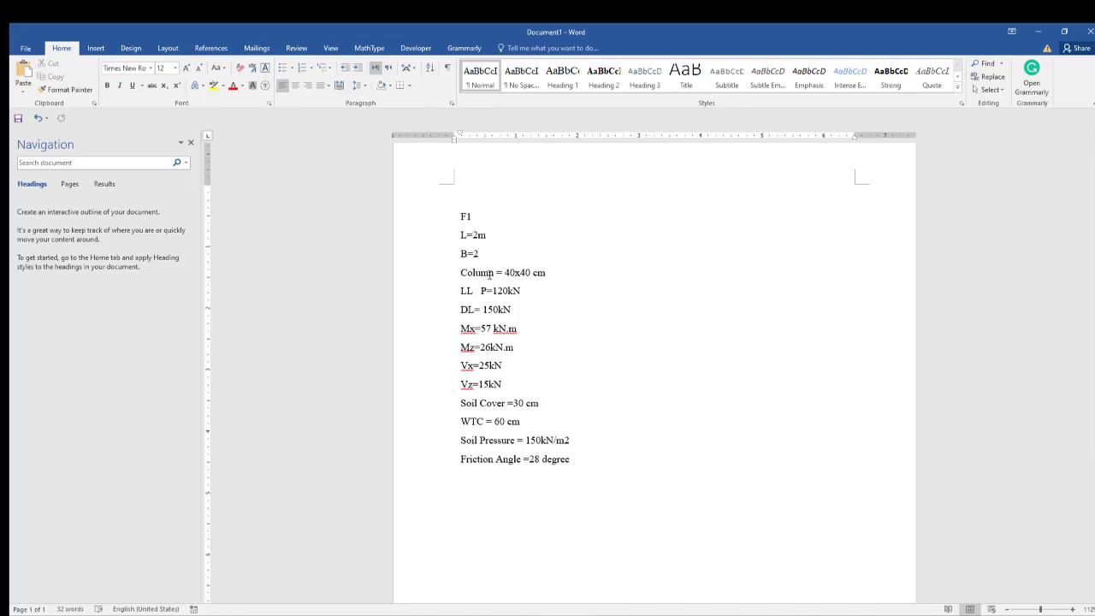
left_click_drag(460, 273, 546, 272)
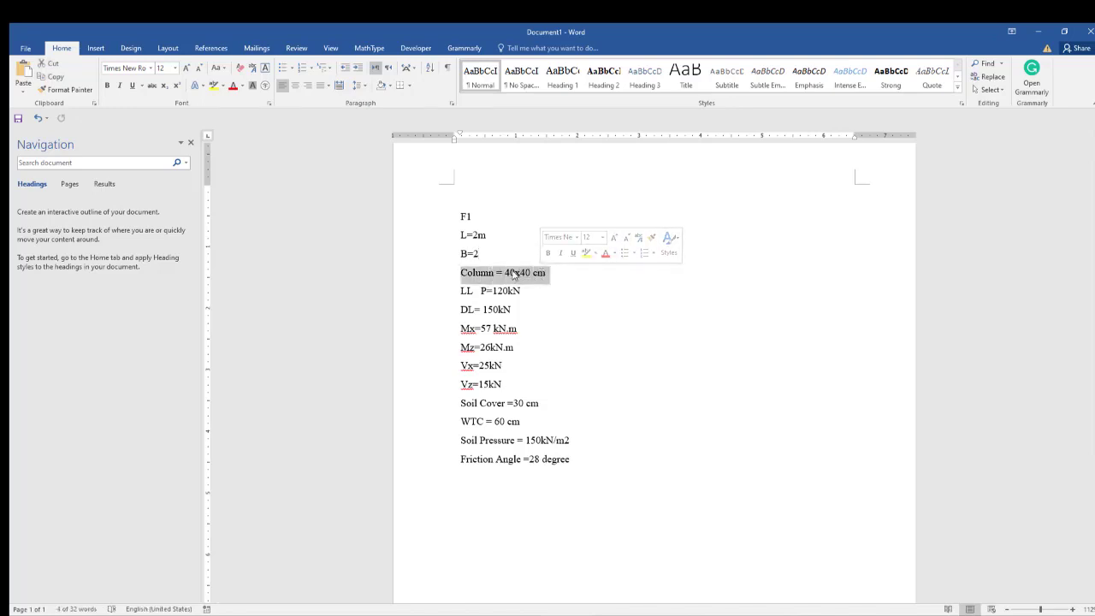
left_click(516, 288)
- Review the listed live and dead loads, moments, shears, soil cover, water table and soil pressure for F1
mouse_move(460, 291)
left_mouse_down()
mouse_move(523, 291)
mouse_move(467, 291)
left_mouse_up()
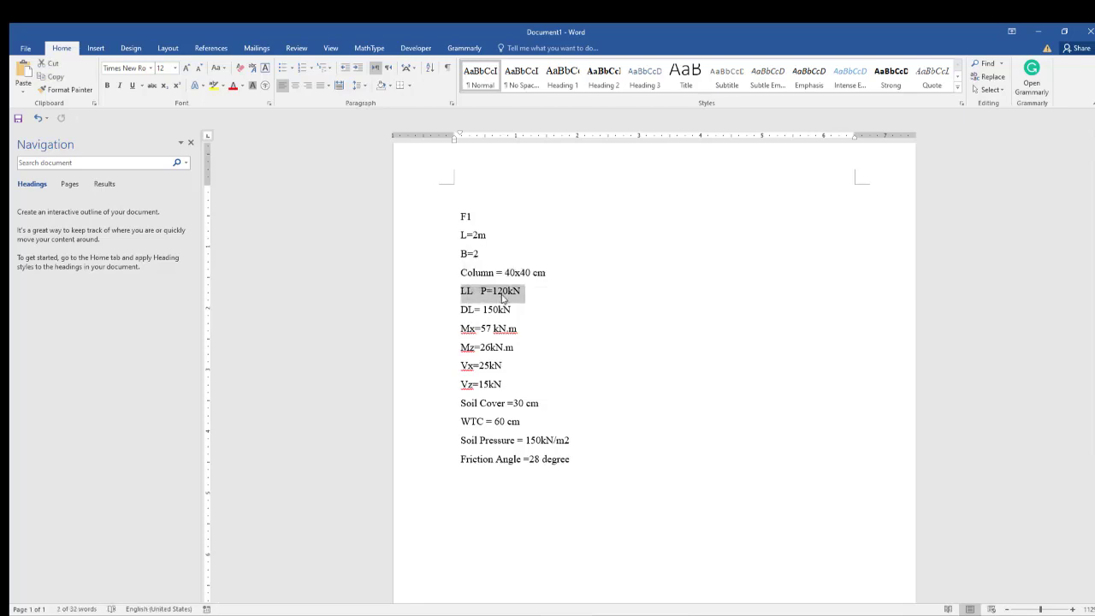
left_click(501, 292)
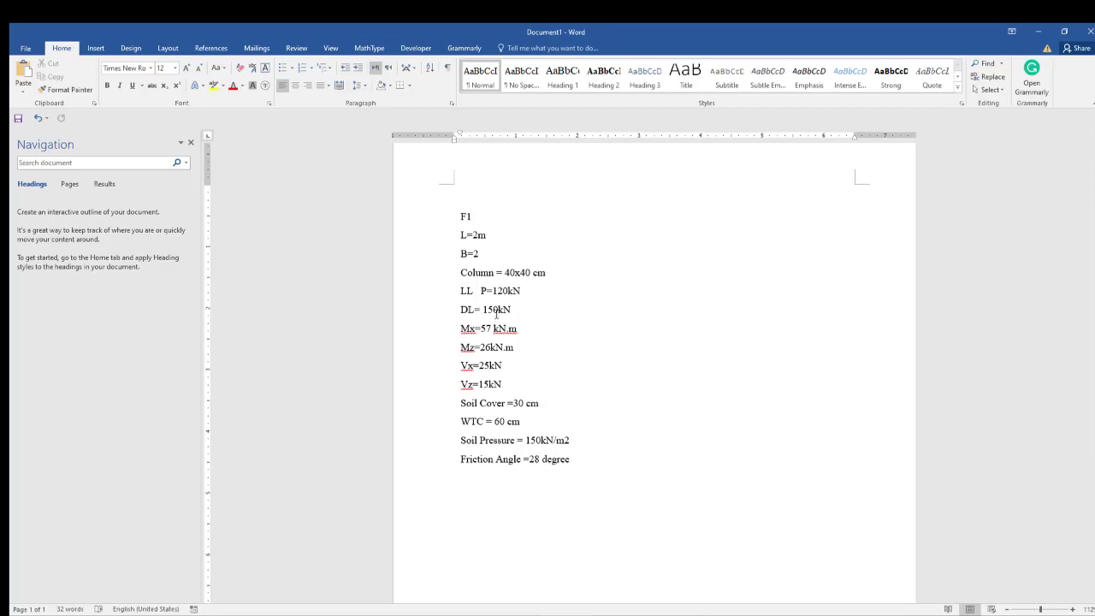
left_click_drag(516, 310, 461, 309)
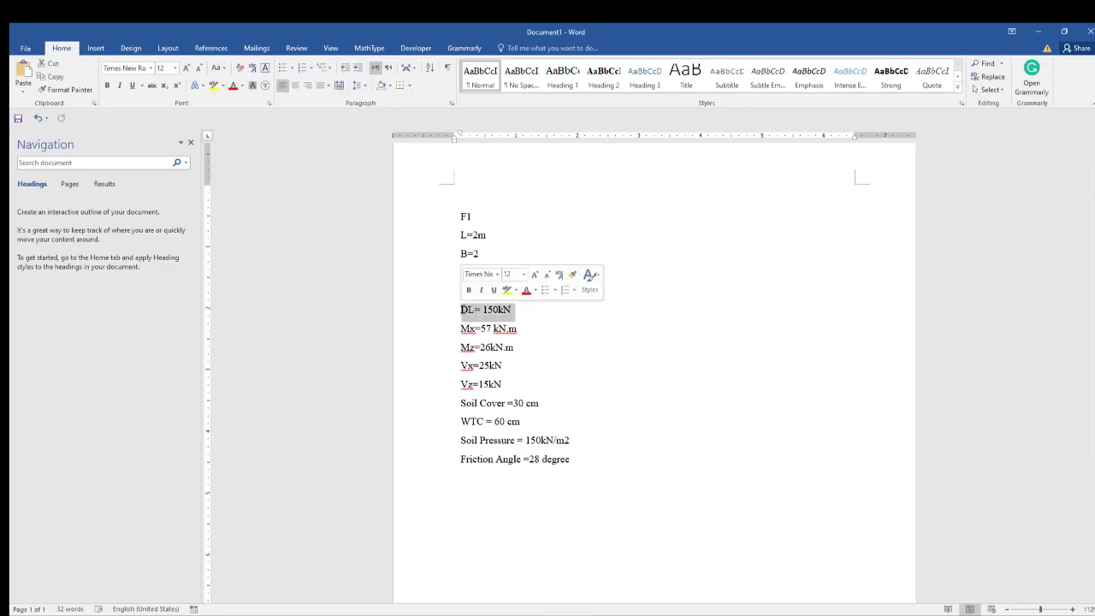
left_click(507, 313)
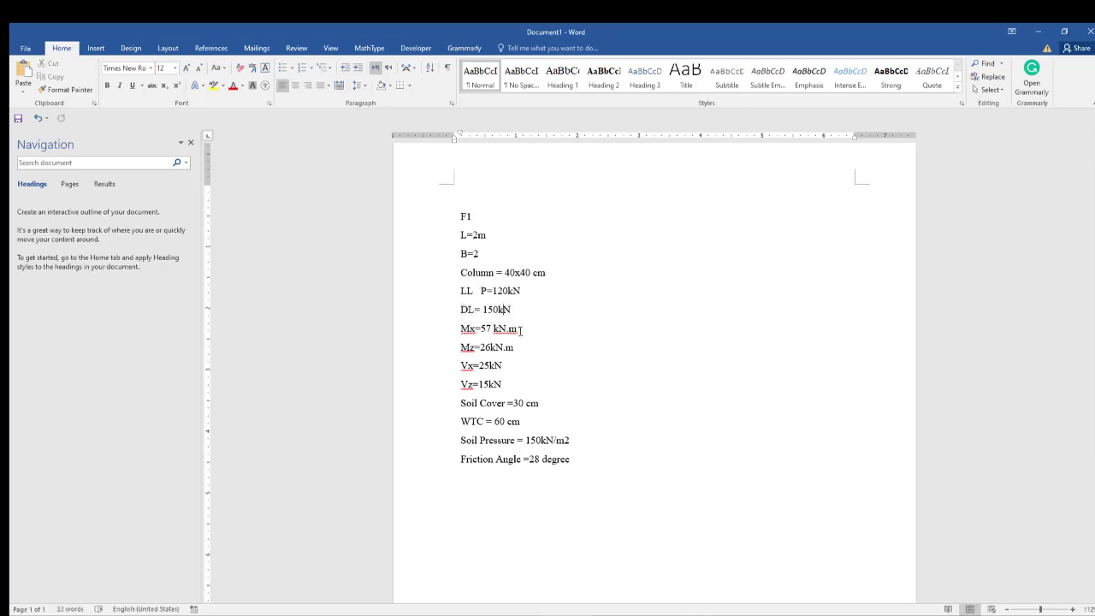
left_click_drag(520, 330, 462, 330)
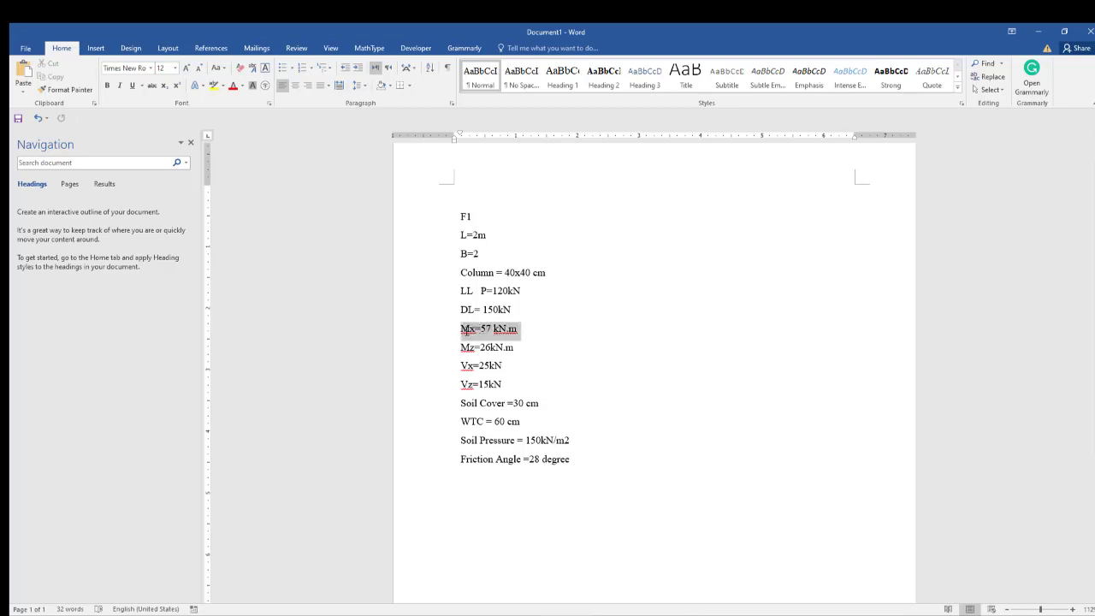
left_click(507, 349)
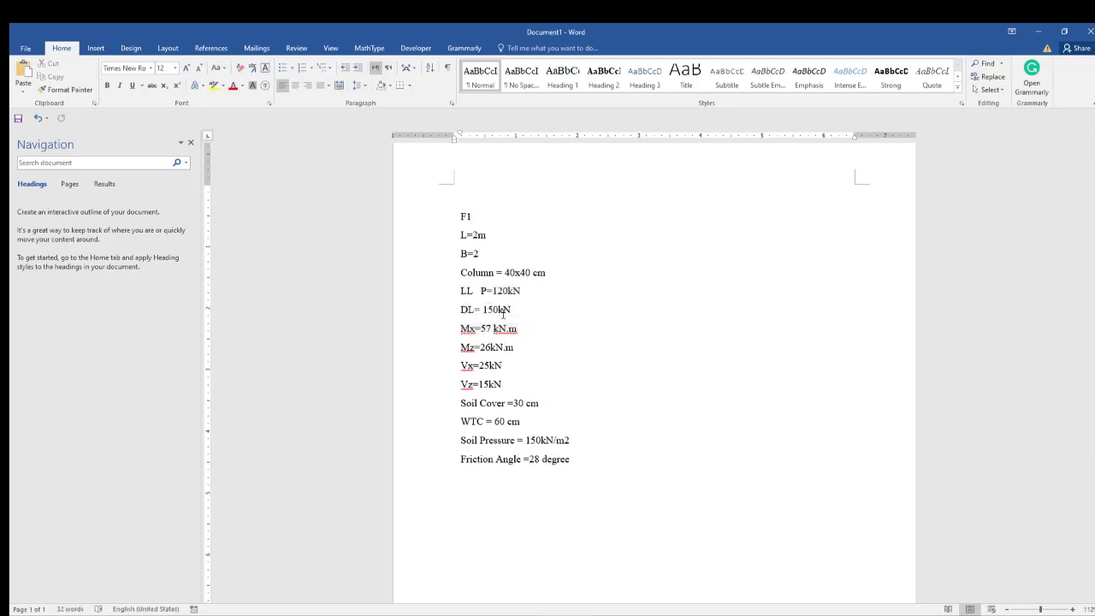
left_click_drag(519, 351, 463, 395)
left_click(468, 403)
left_click_drag(543, 405, 485, 421)
left_click(522, 423)
double_click(531, 442)
left_click_drag(571, 442, 557, 442)
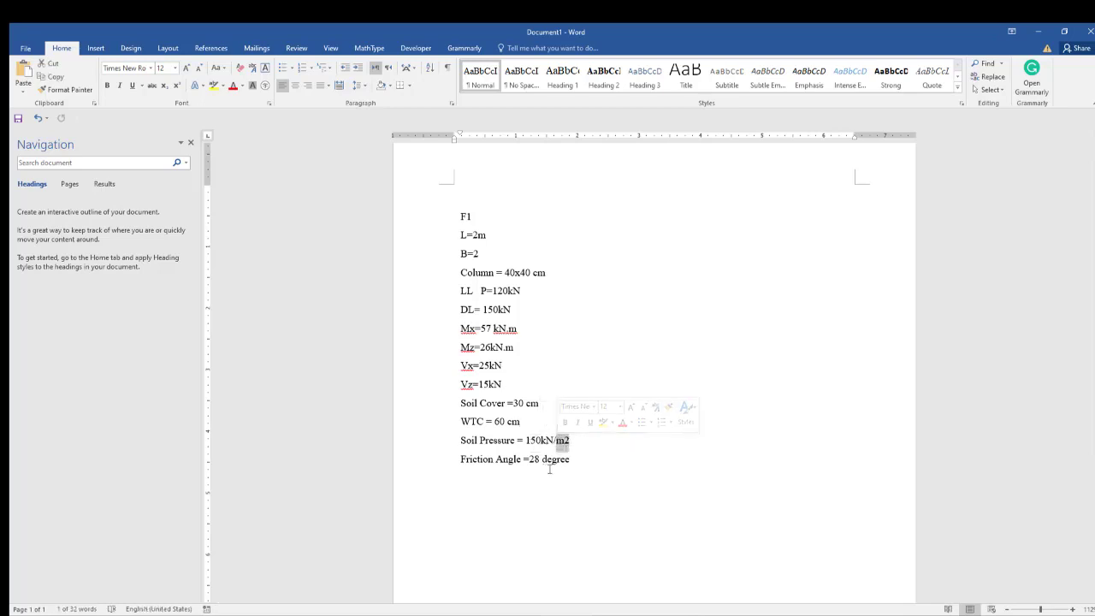
- Add the line "Concrete= 30 Mpa" below the friction angle in the design data list
left_click(572, 462)
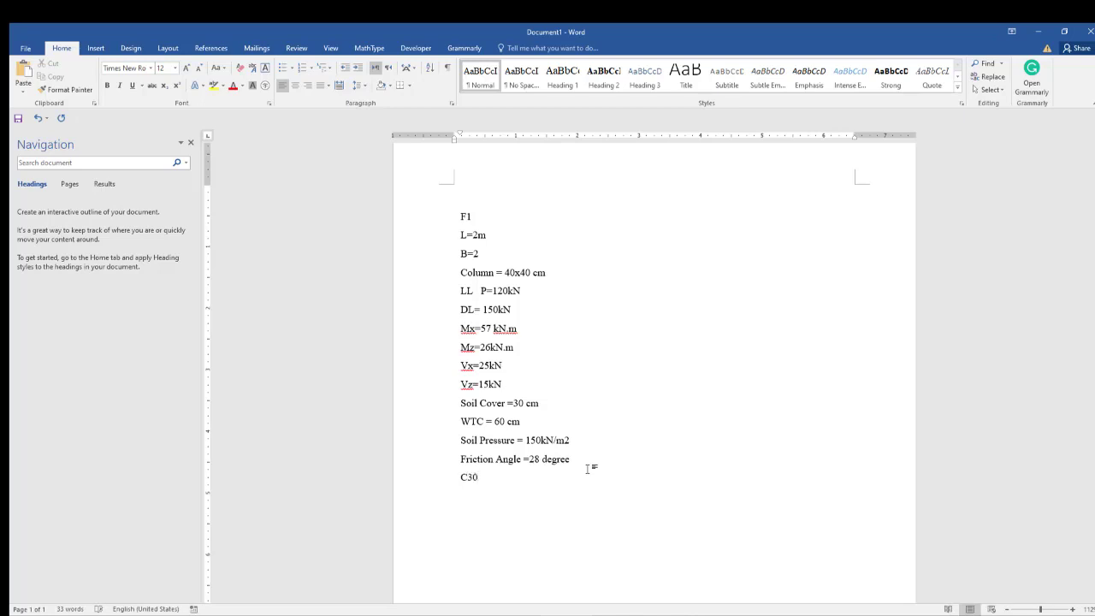
type("Mpa")
left_click(468, 477)
type("oncrete=")
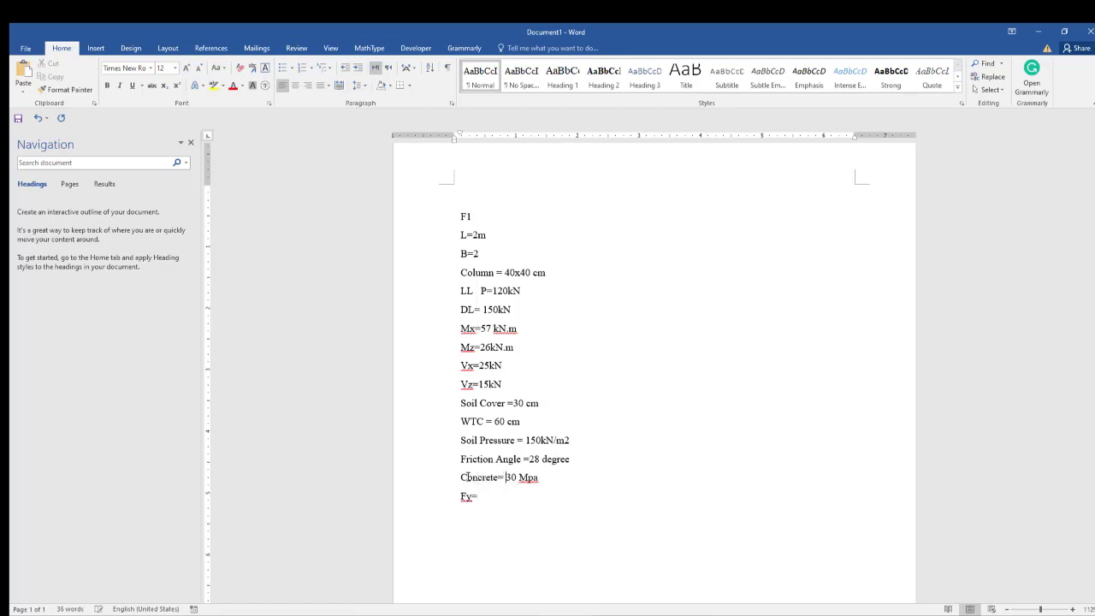
- Complete the steel yield strength line below the concrete entry as "Fy=415 Map"
left_click(480, 501)
type("41")
key("BackSpace")
type("415 Map")
left_click(488, 506)
- Switch back to ASDIP Foundation, add a spread footing calculation named F1 and open it
key("alt+Tab")
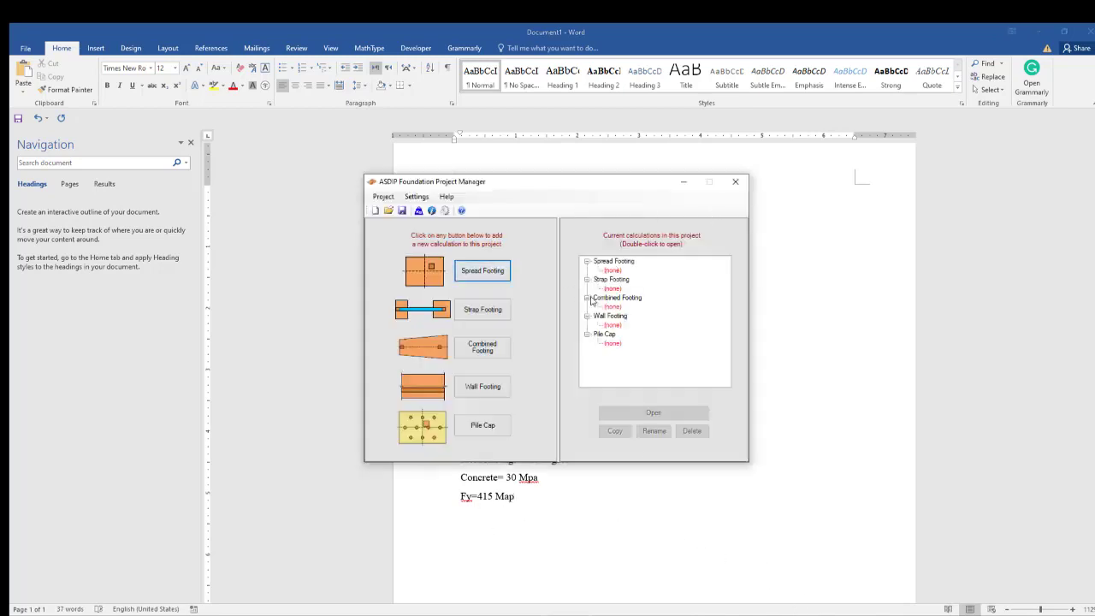
left_click(481, 274)
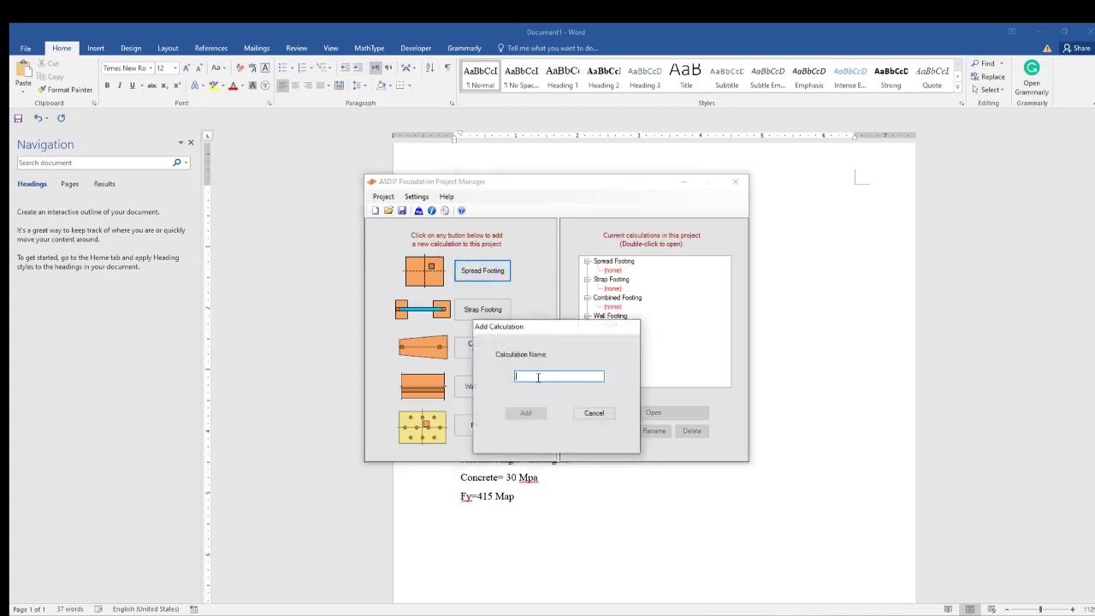
type("F1")
left_click(530, 413)
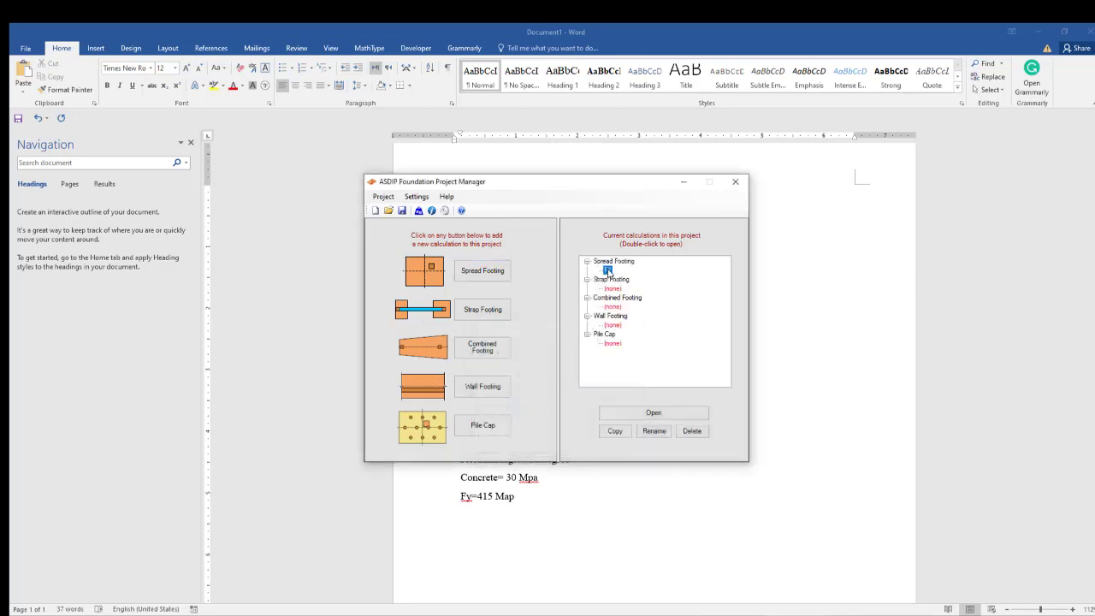
left_click(655, 413)
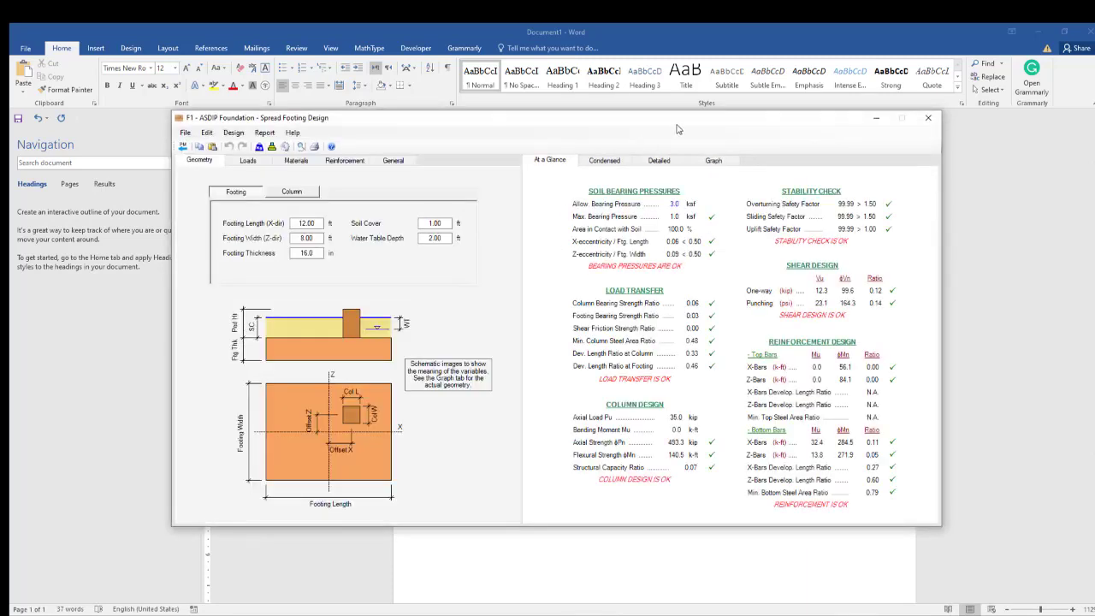
- Change the calculation's unit system to SI units (KN, m, cm, MPa)
left_click_drag(680, 129, 664, 127)
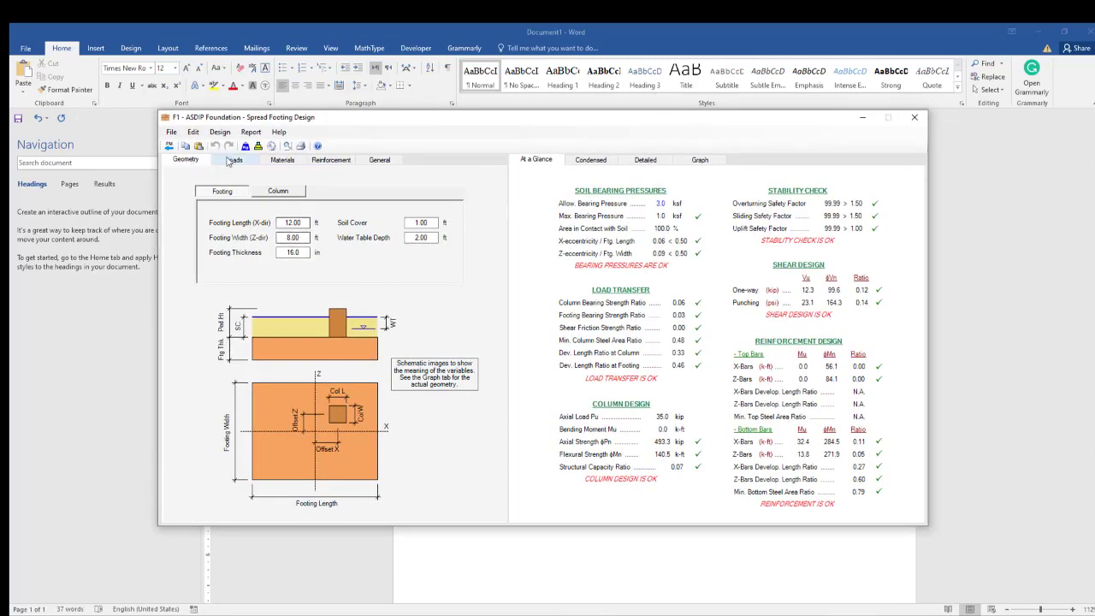
left_click(211, 132)
left_click(233, 144)
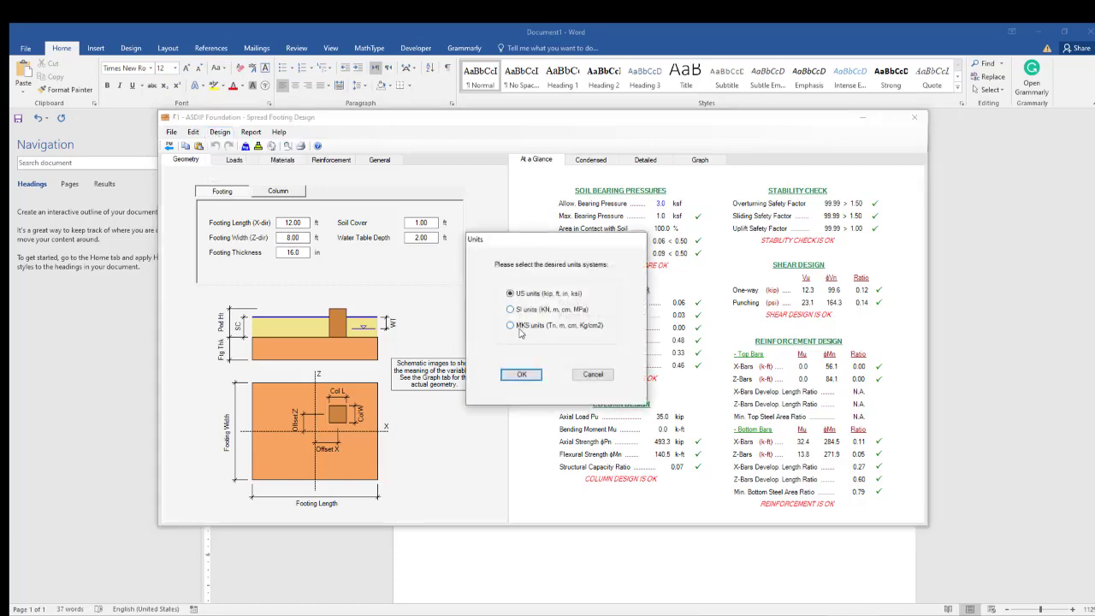
left_click(515, 310)
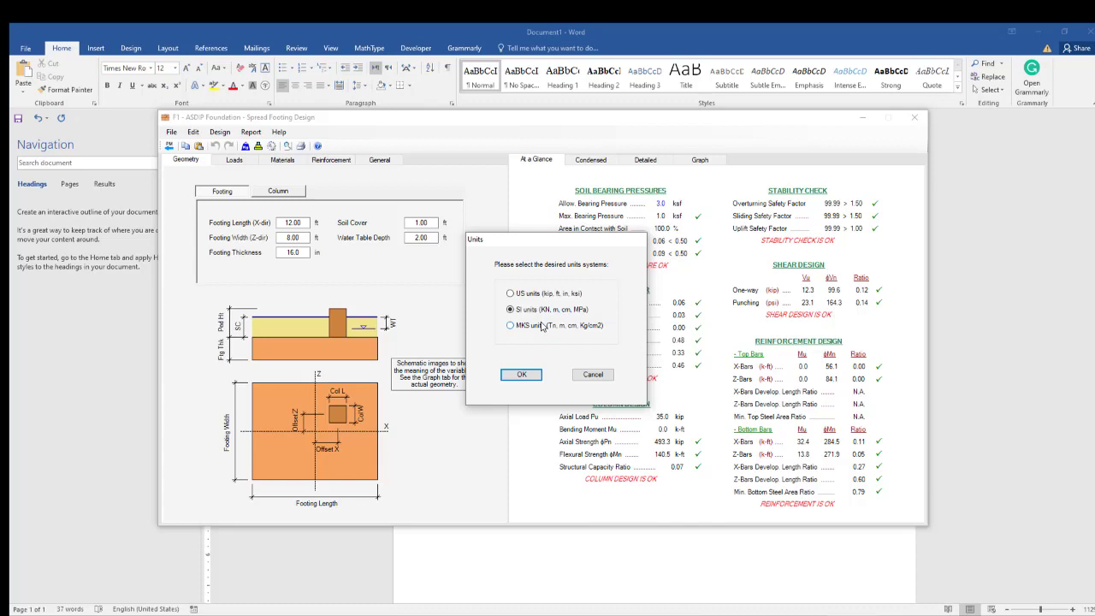
left_click(527, 376)
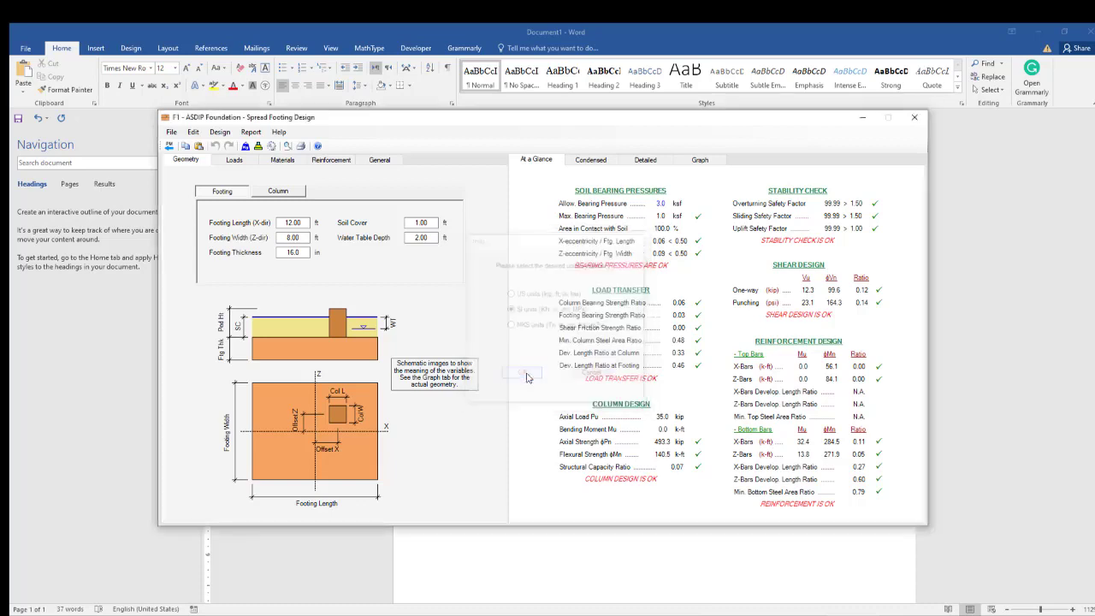
- Set the footing length and width to 2 m each and the footing thickness to 60 cm
double_click(303, 222)
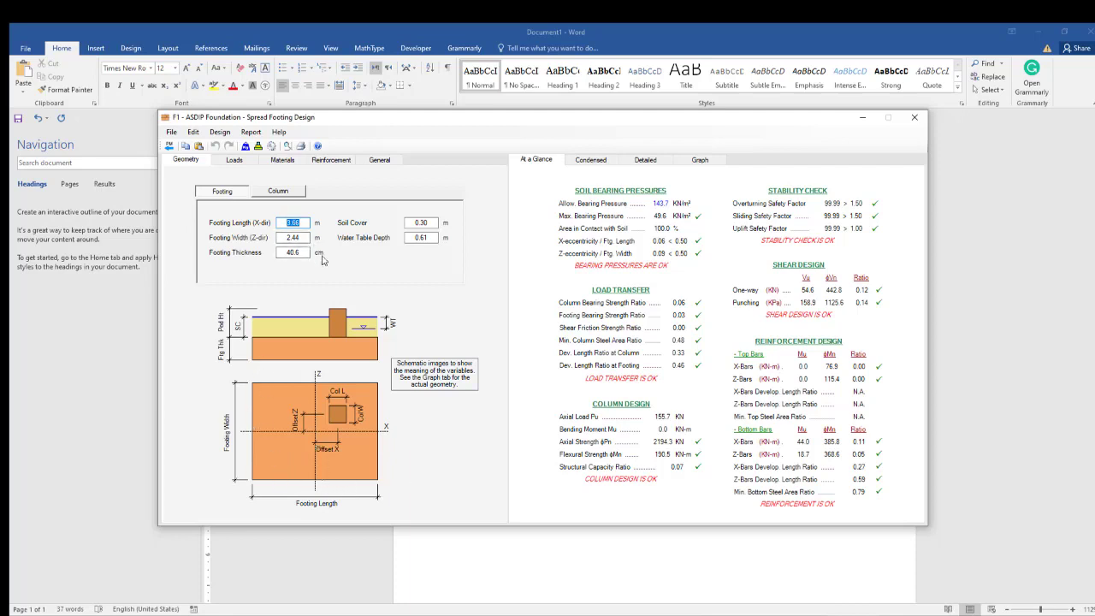
type("2")
key("Tab")
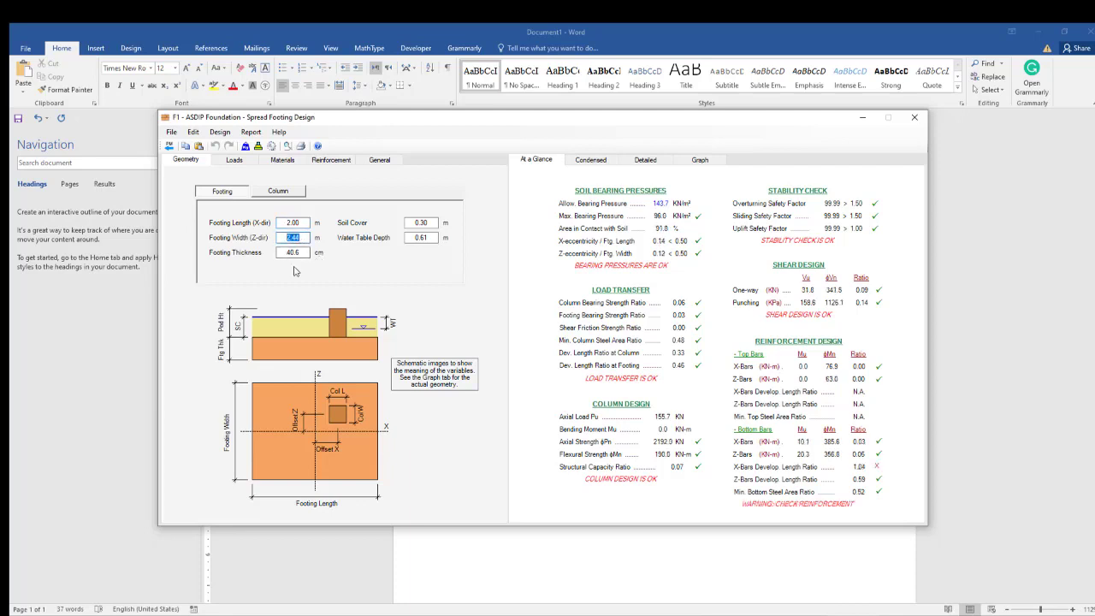
type("2")
left_click(299, 252)
left_click_drag(301, 253, 279, 255)
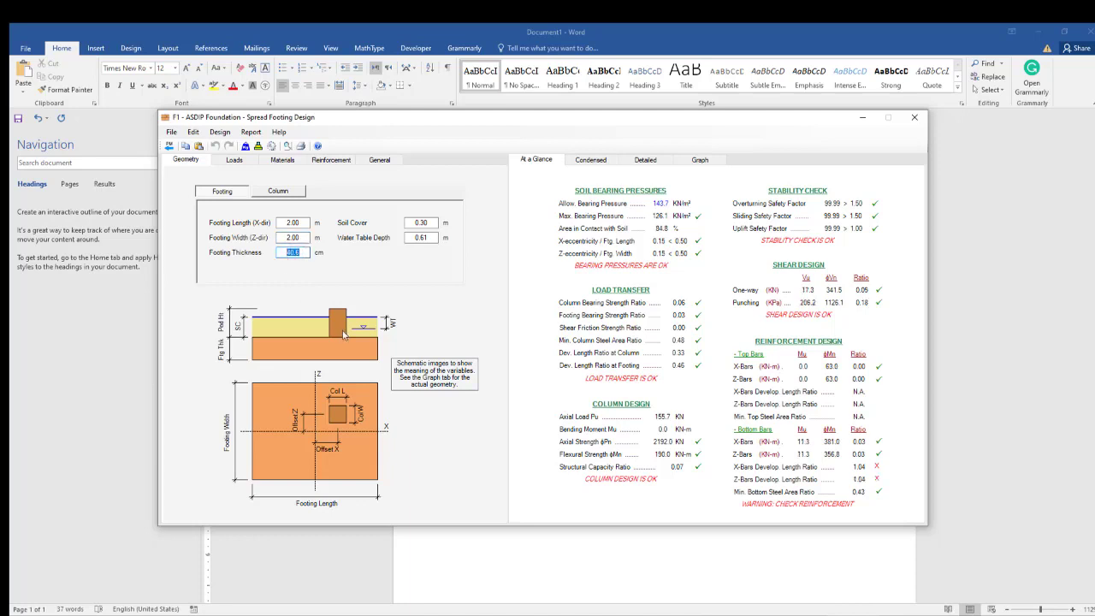
type("60")
- Set the footing's water table depth to 0.60 m
left_click(429, 223)
left_click_drag(429, 222, 425, 223)
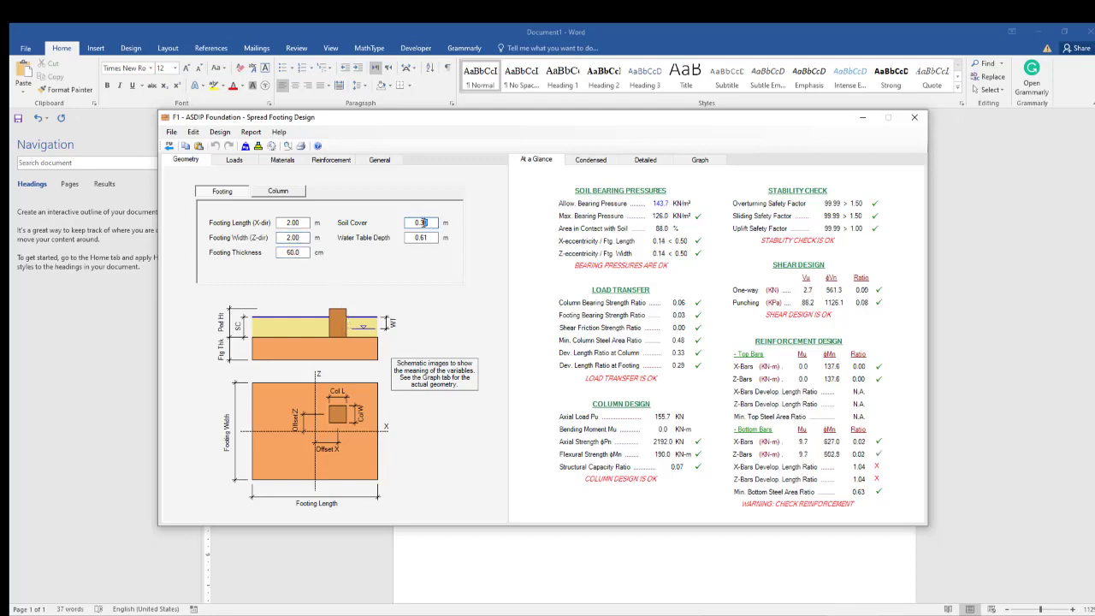
mouse_move(560, 118)
left_mouse_down()
mouse_move(550, 209)
mouse_move(671, 269)
mouse_move(630, 481)
mouse_move(617, 477)
mouse_move(590, 400)
mouse_move(591, 462)
mouse_move(562, 115)
left_mouse_up()
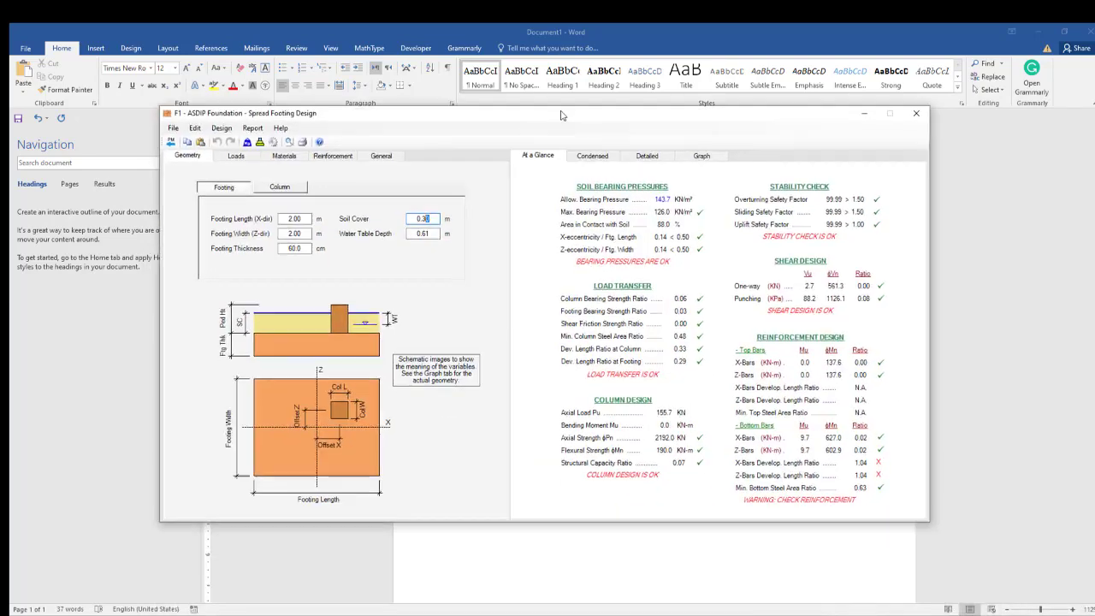
left_click(431, 236)
type("0.60")
- Set the concrete column's length and width to 40 cm each
left_click(280, 186)
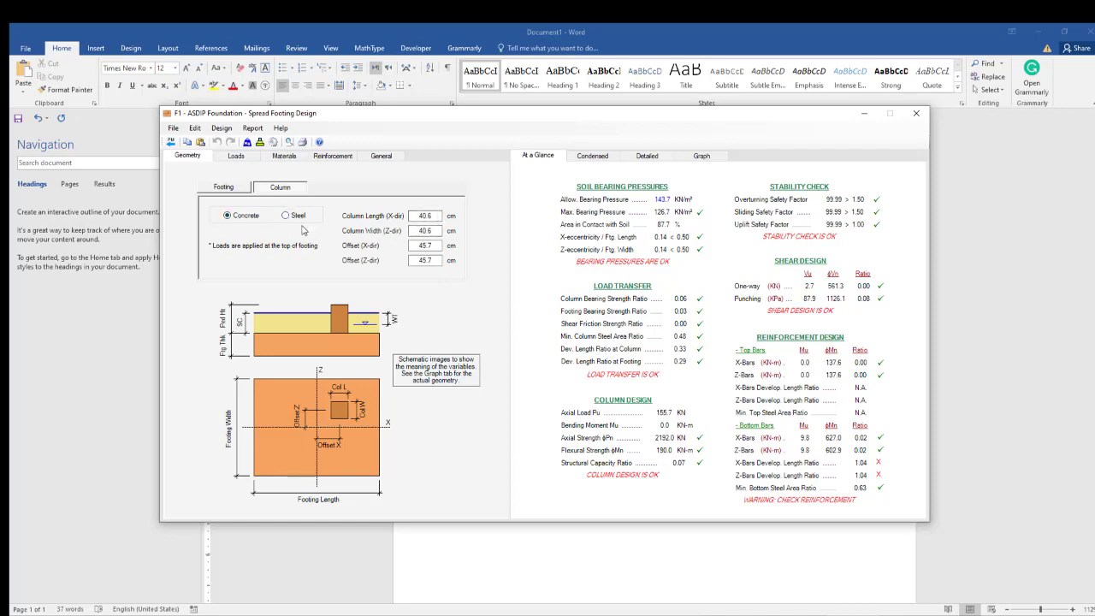
left_click(430, 216)
left_click_drag(430, 216, 419, 218)
type("40")
double_click(416, 231)
type("40")
- Center the column on the footing by setting its X and Z offsets to 0 cm
left_click(434, 246)
double_click(429, 246)
type("0")
key("Tab")
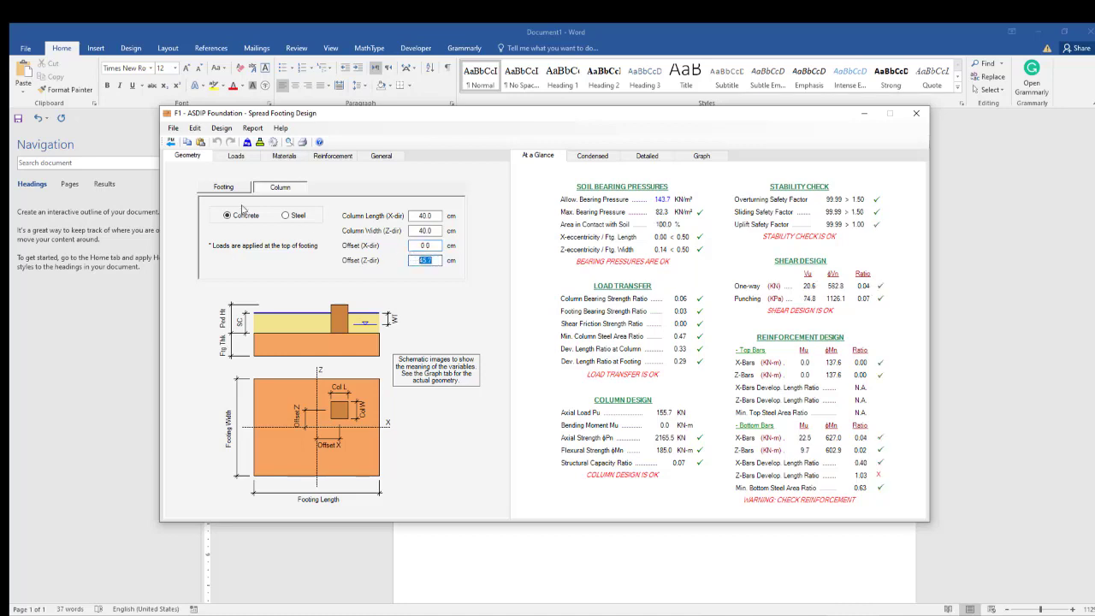
type("0")
left_click(426, 245)
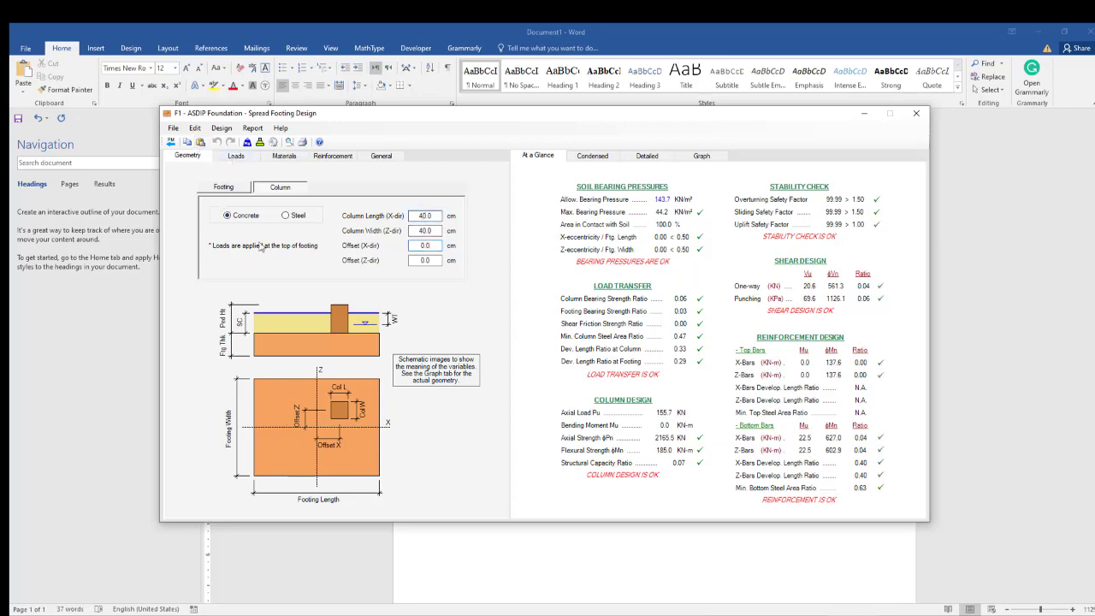
- Set the dead load's axial force P to 150 kN
left_click(234, 157)
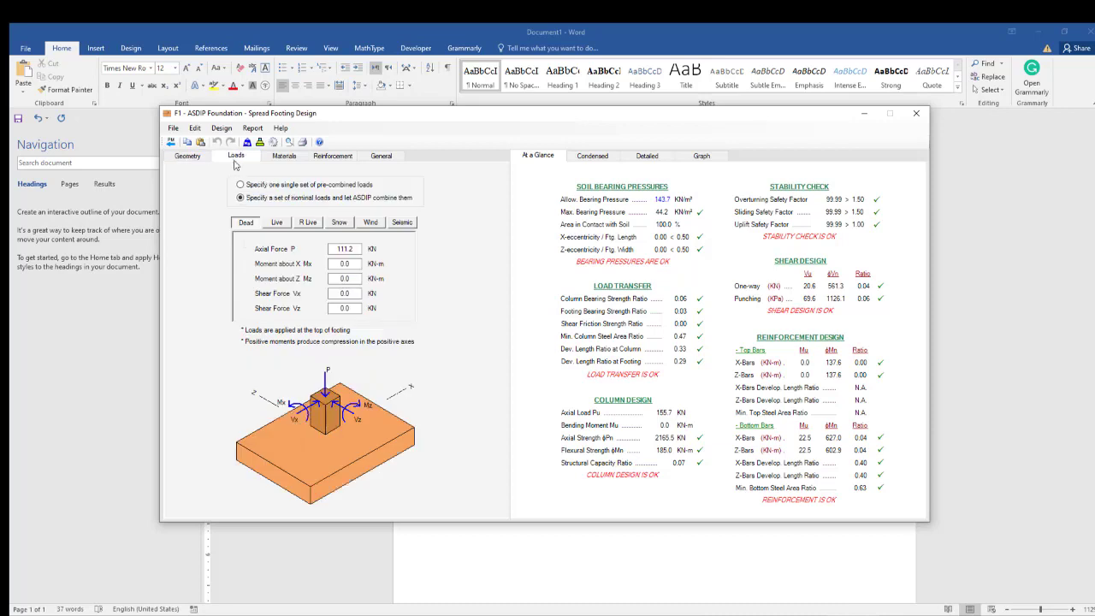
double_click(342, 249)
type("150")
- Set the dead load moments to 57 kN-m about X and 26 kN-m about Z, as listed in the document
left_click(352, 265)
left_click_drag(349, 264, 335, 267)
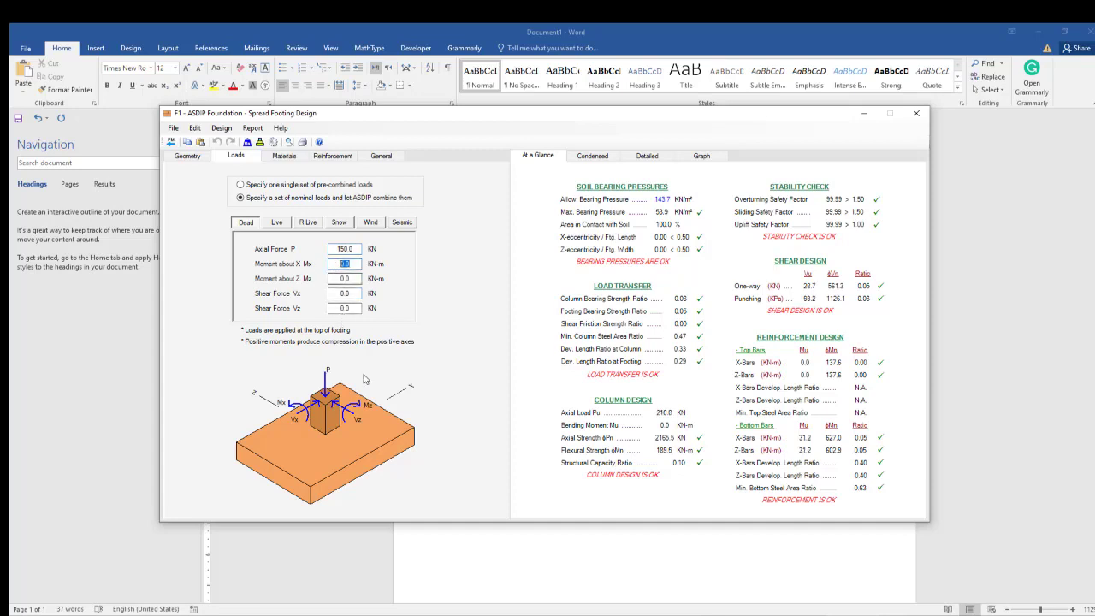
left_click_drag(469, 121, 912, 163)
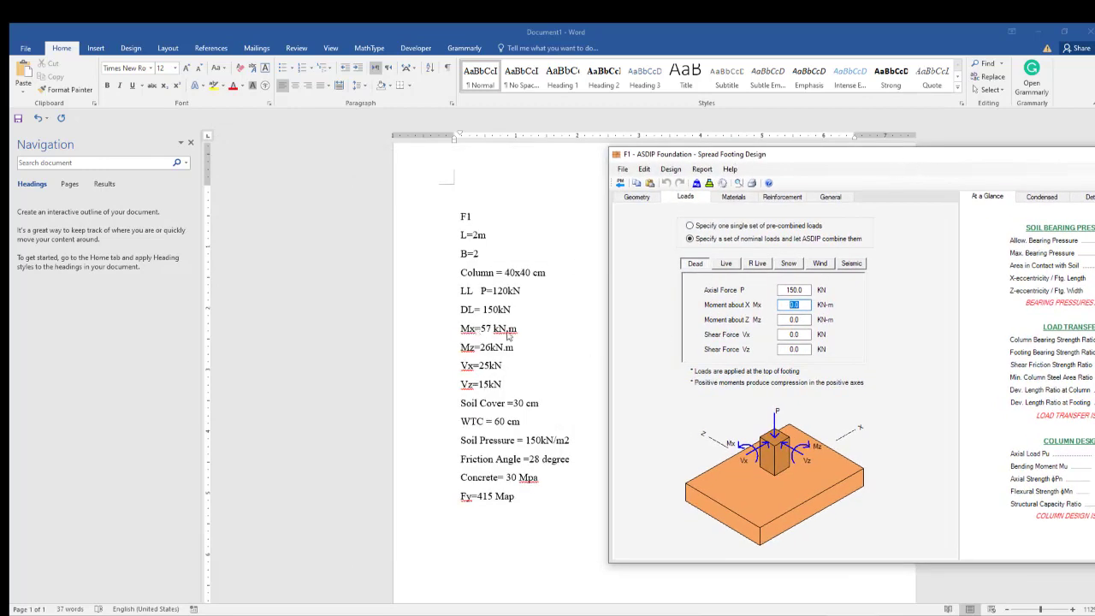
type("57")
left_click(783, 320)
- Set the dead load shear forces to 25 kN for Vx and 15 kN for Vz
left_click(794, 335)
type("25")
left_click(802, 350)
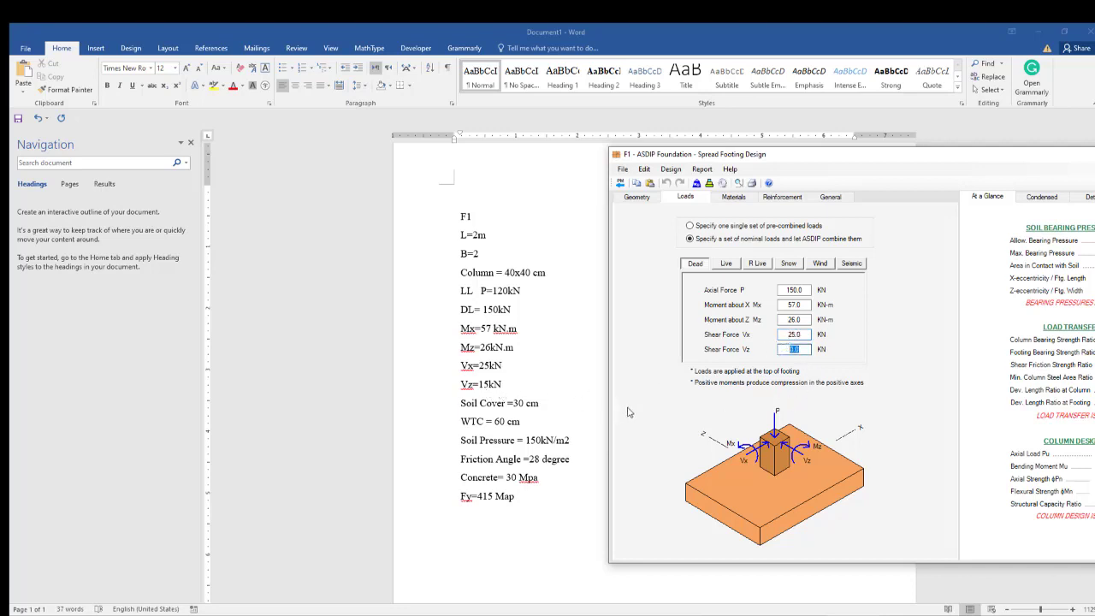
type("15")
left_click(799, 335)
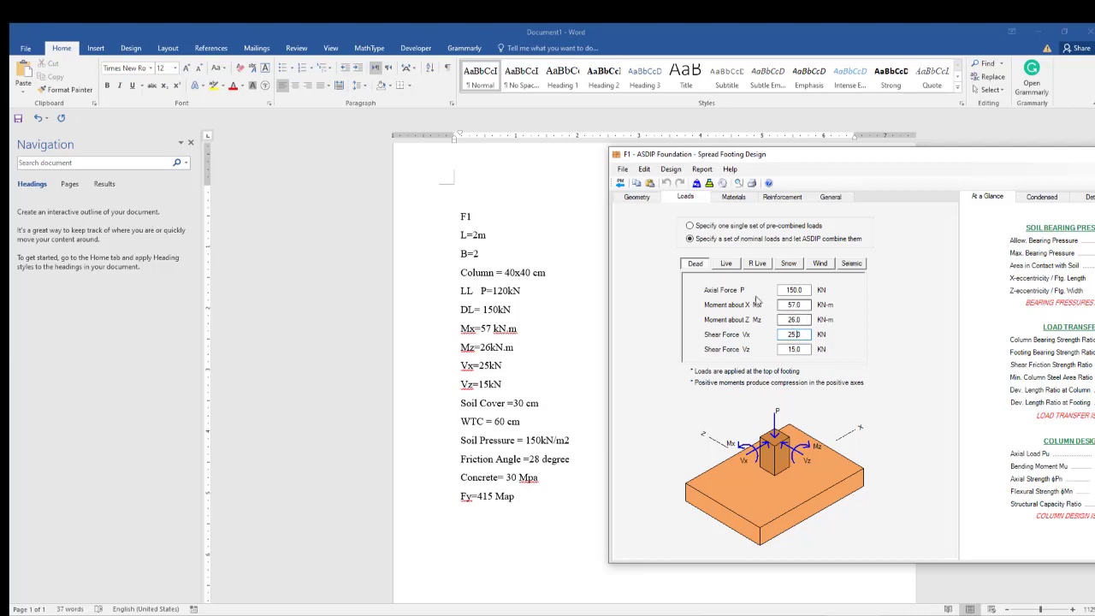
- Set the live load's axial force P to 120 kN
left_click(729, 265)
double_click(794, 290)
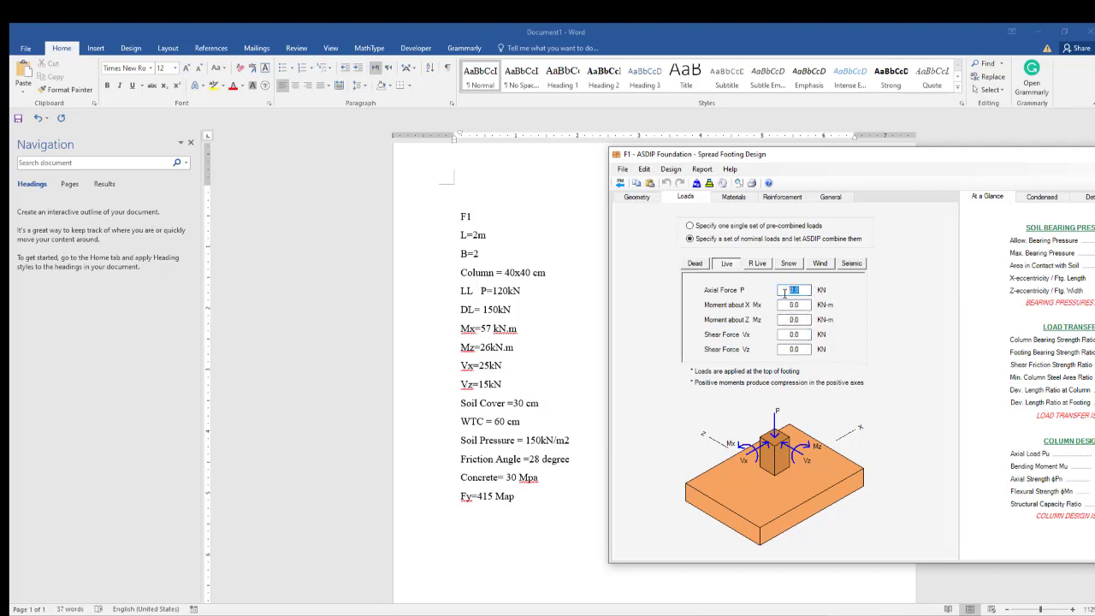
type("120")
key("Tab")
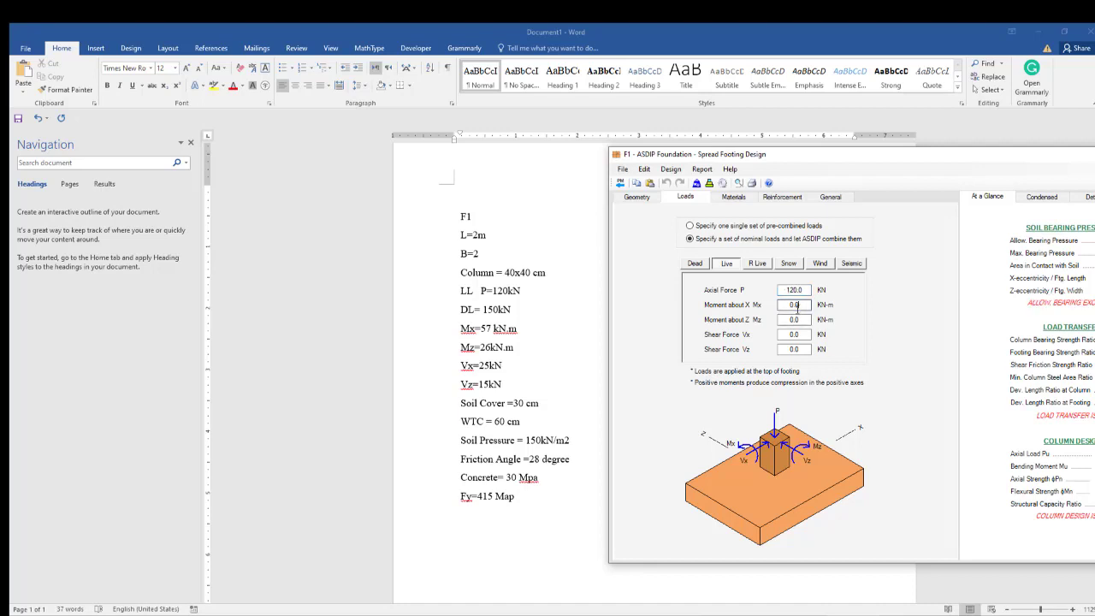
- Review the roof live, snow, wind and seismic load cases and return to the dead loads
left_click_drag(809, 158, 665, 149)
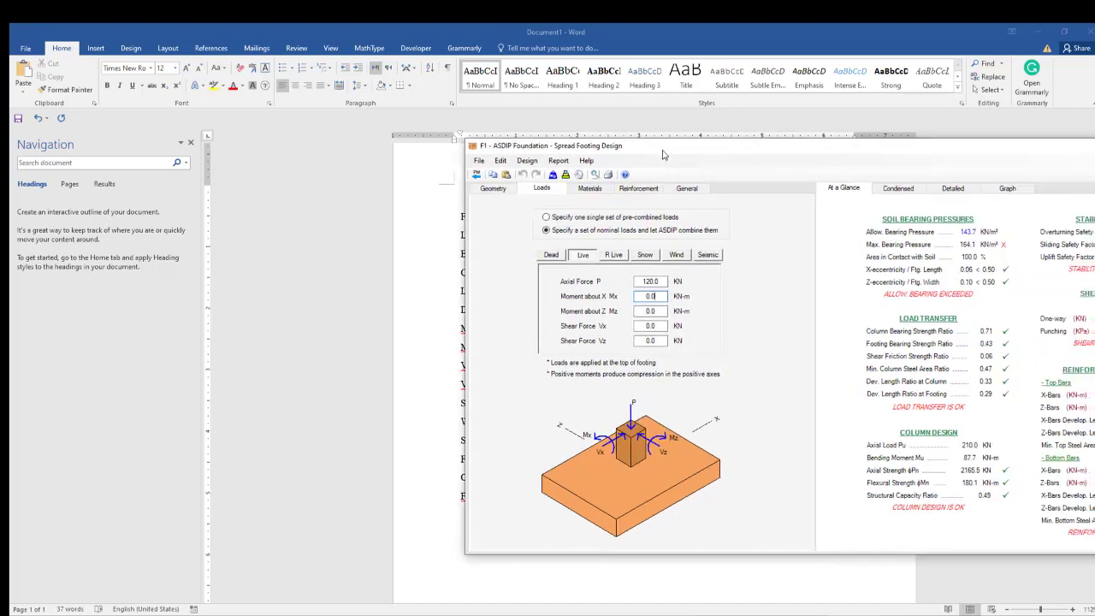
left_click(613, 256)
left_click(644, 256)
left_click(676, 256)
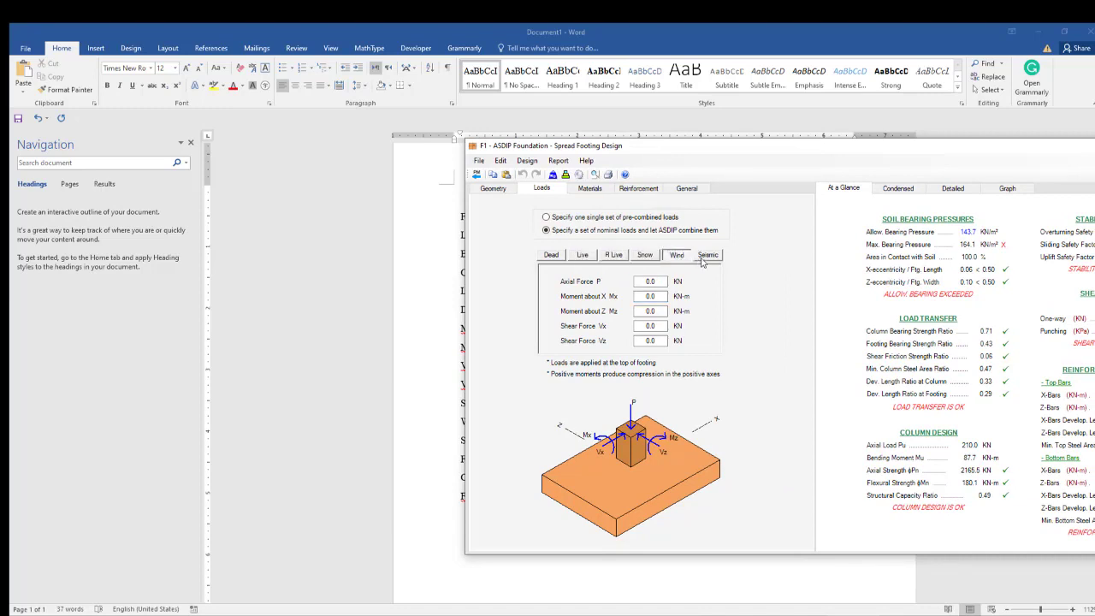
left_click(704, 258)
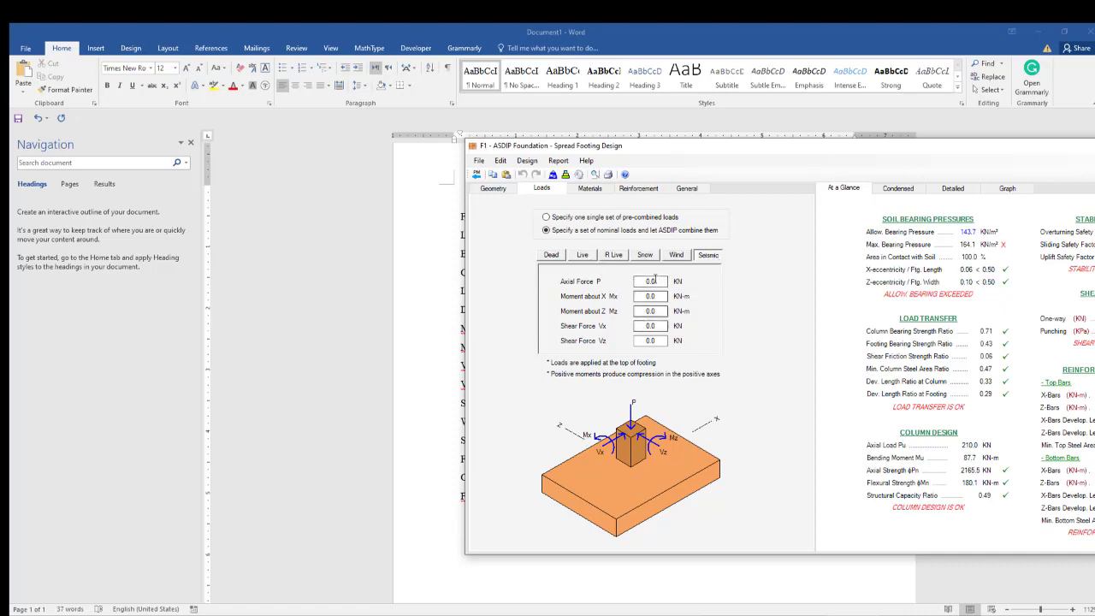
left_click(552, 255)
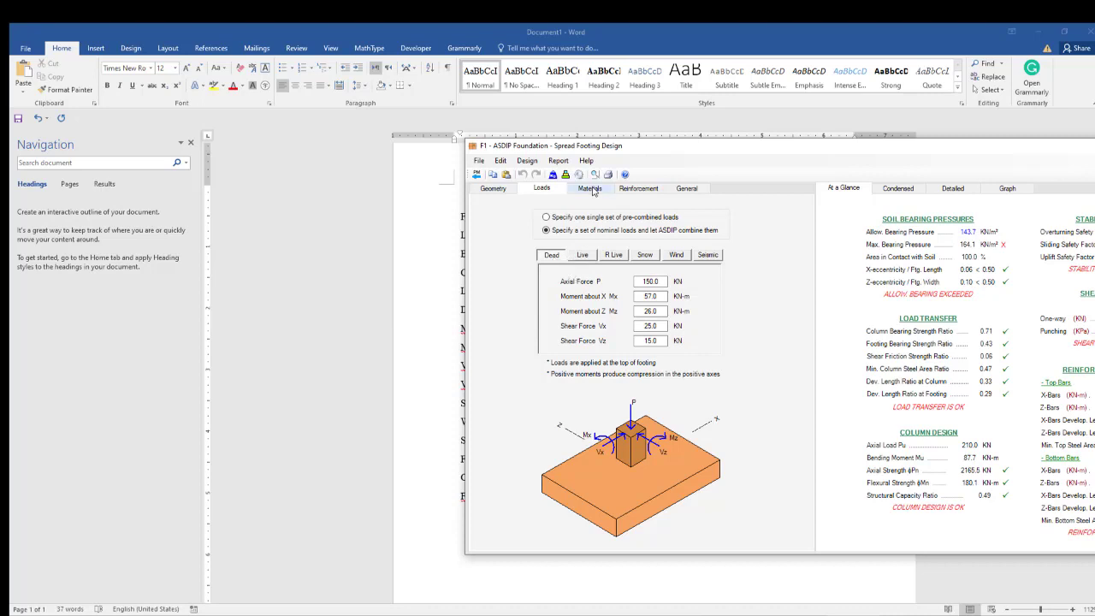
- Set the footing material's concrete strength to 30 MPa and its rebar strength to 415 MPa
left_click(590, 188)
left_click_drag(687, 147, 610, 137)
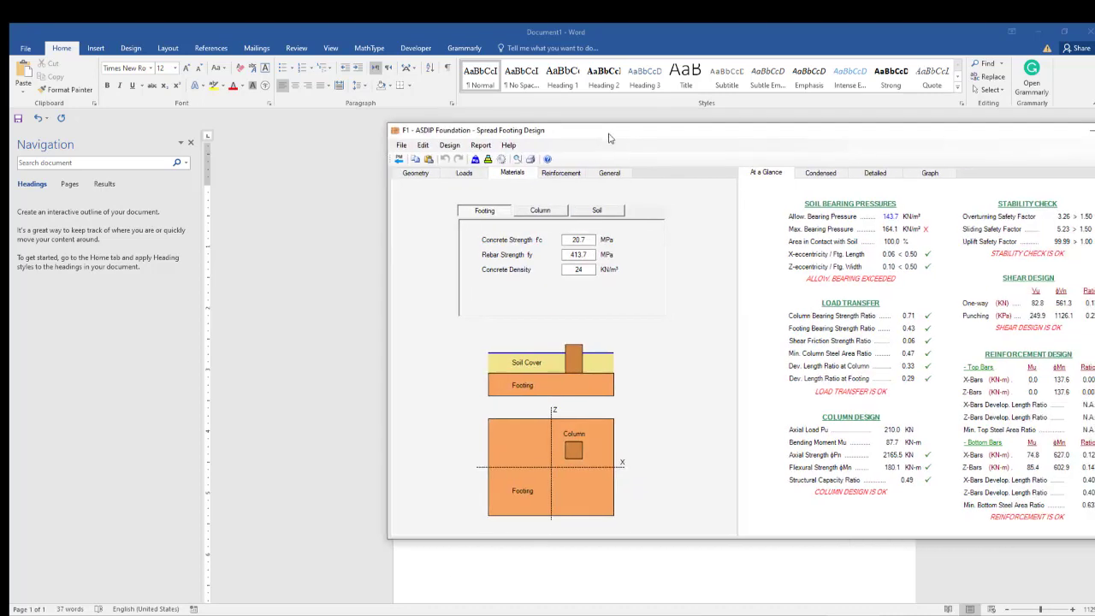
double_click(567, 240)
type("30")
double_click(567, 257)
left_click(585, 270)
- Set the column's concrete strength to 30 MPa and both its dowel and ties strengths to 415 MPa
left_click(540, 213)
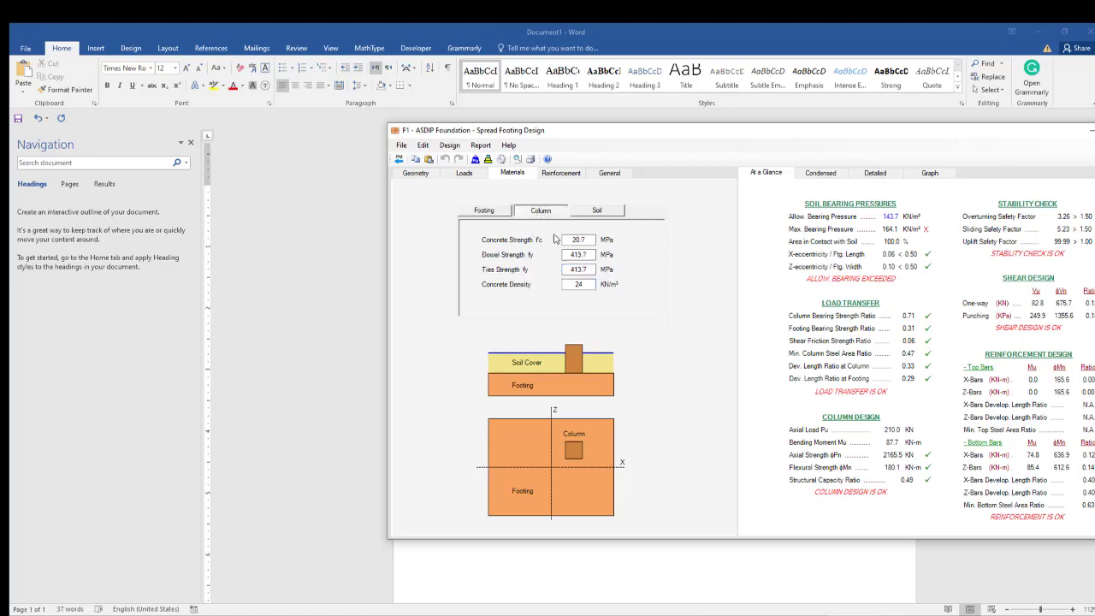
double_click(574, 241)
type("30")
left_click_drag(589, 254, 567, 255)
double_click(574, 269)
left_click(585, 284)
double_click(572, 285)
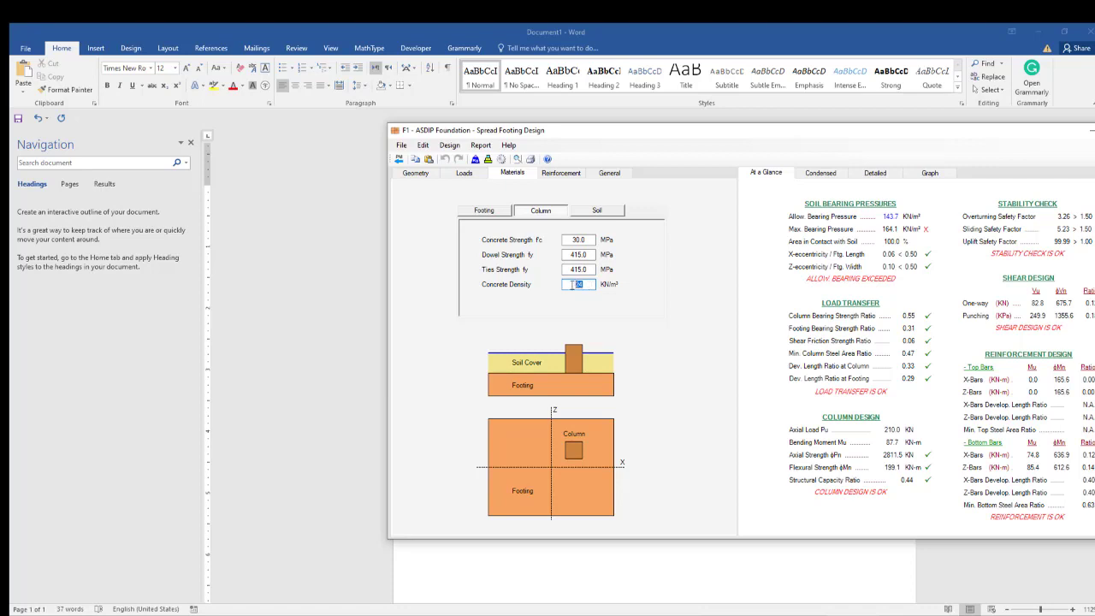
left_click(578, 239)
- Set the soil's gross allowable pressure to 150 kN/m², as given in the document
left_click(594, 212)
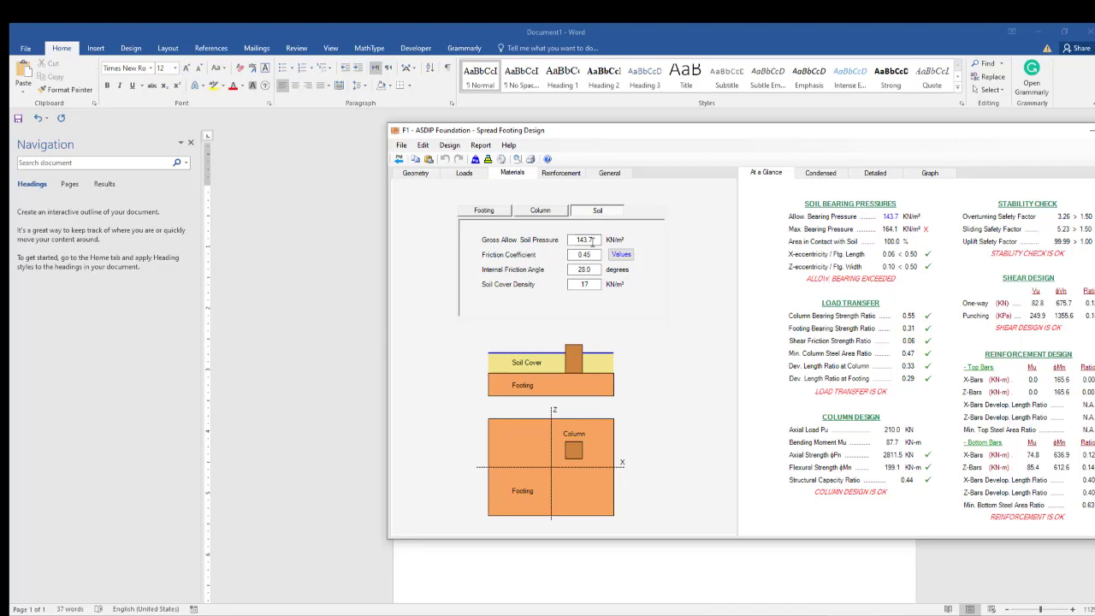
left_click_drag(592, 243, 578, 242)
left_click_drag(597, 133, 767, 232)
left_click_drag(709, 197, 706, 197)
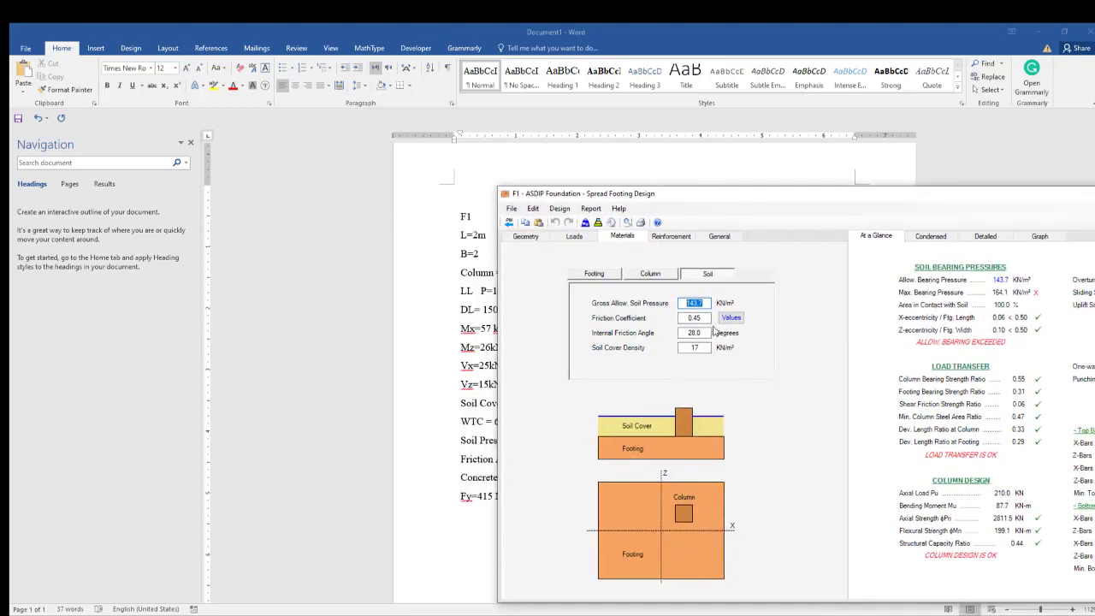
type("150")
- Check the typical friction coefficient values, and review the soil's internal friction angle and cover density against the document
left_click(705, 321)
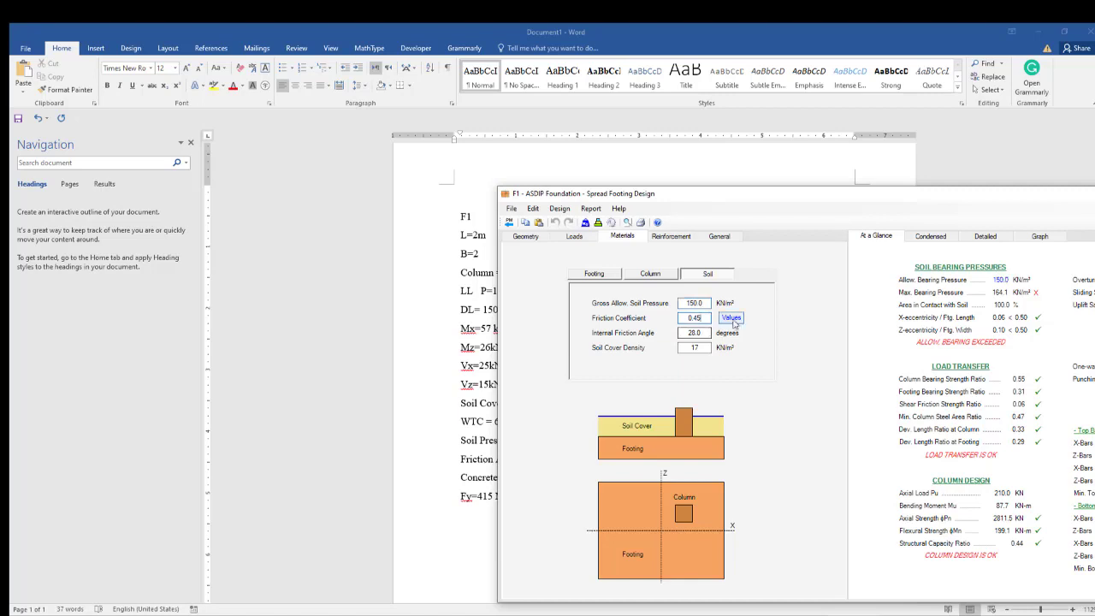
left_click(732, 318)
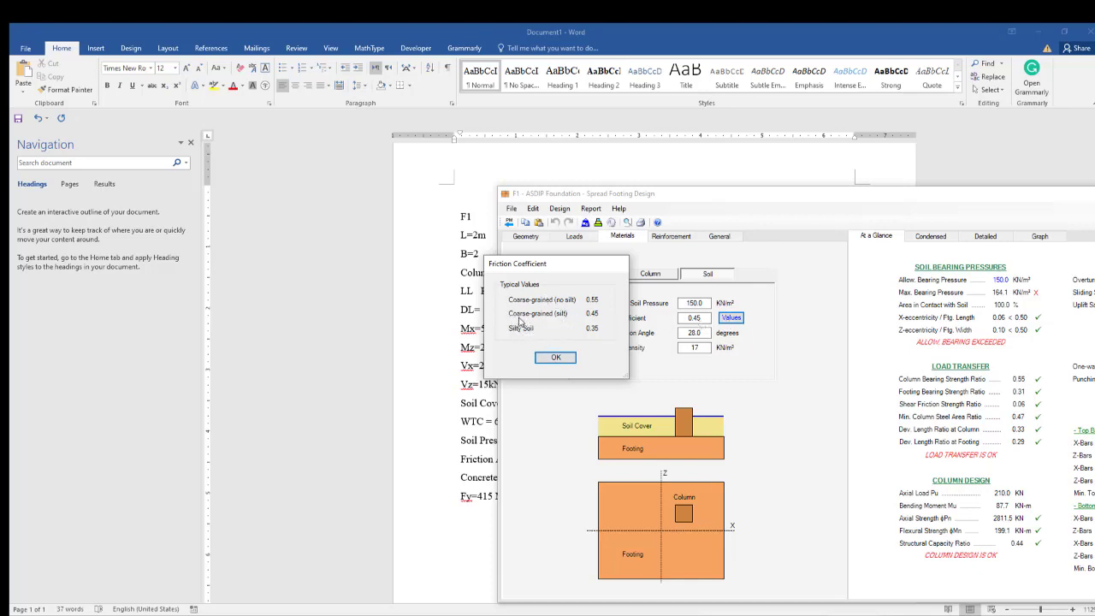
left_click(556, 357)
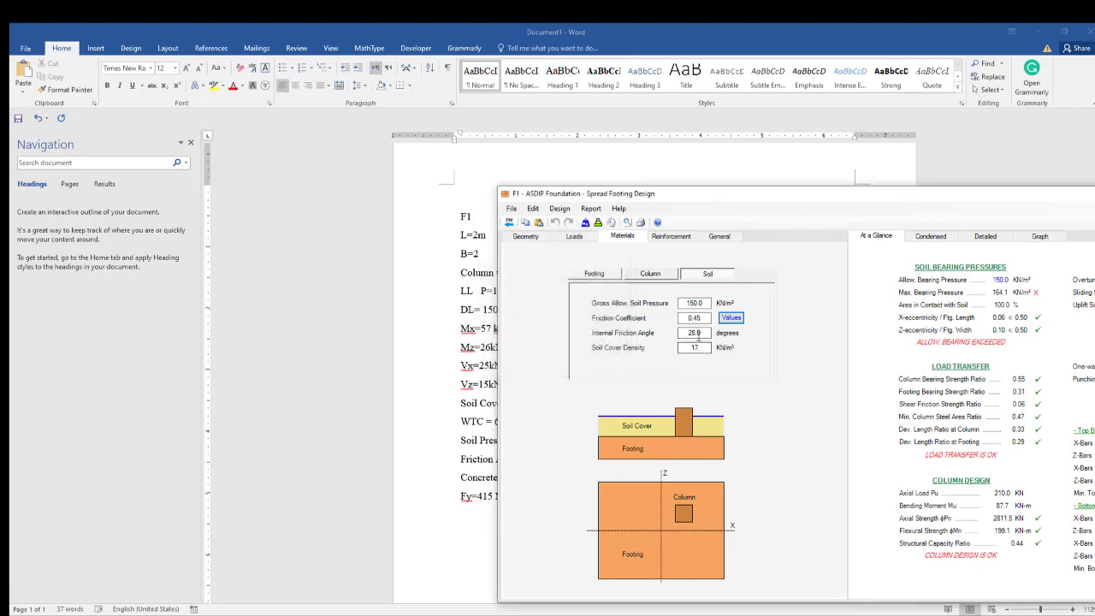
left_click_drag(704, 333, 689, 337)
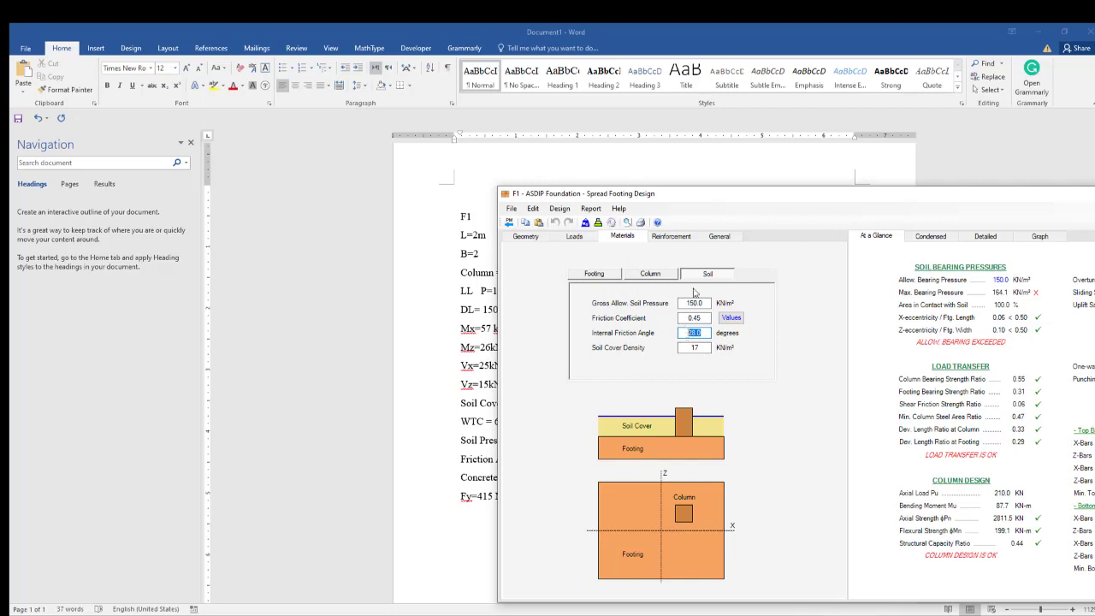
left_click_drag(710, 193, 787, 210)
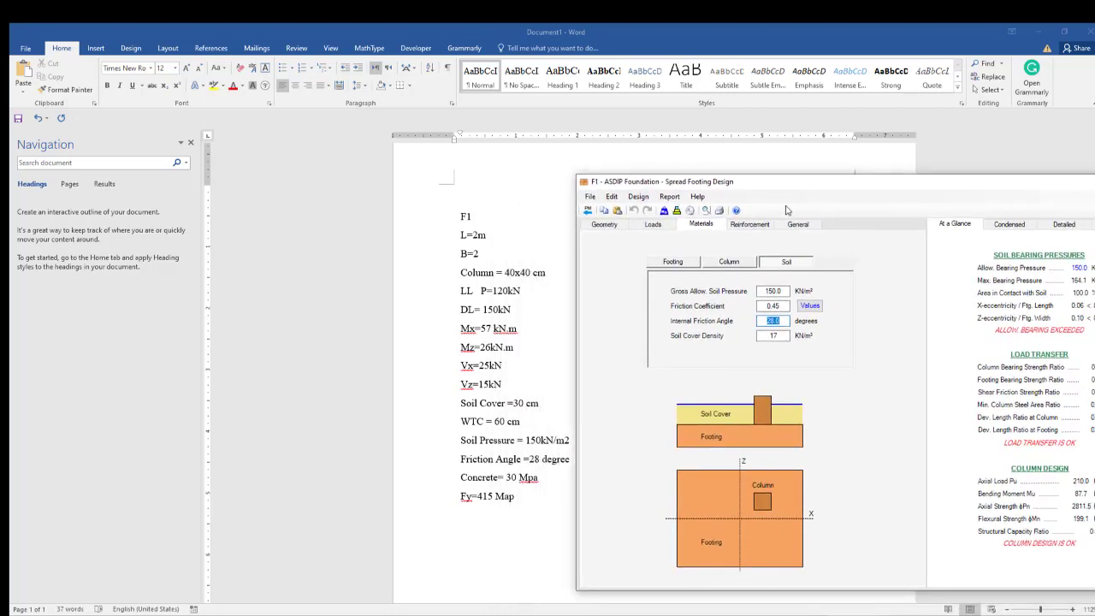
left_click_drag(780, 335, 768, 340)
left_click_drag(866, 181, 810, 172)
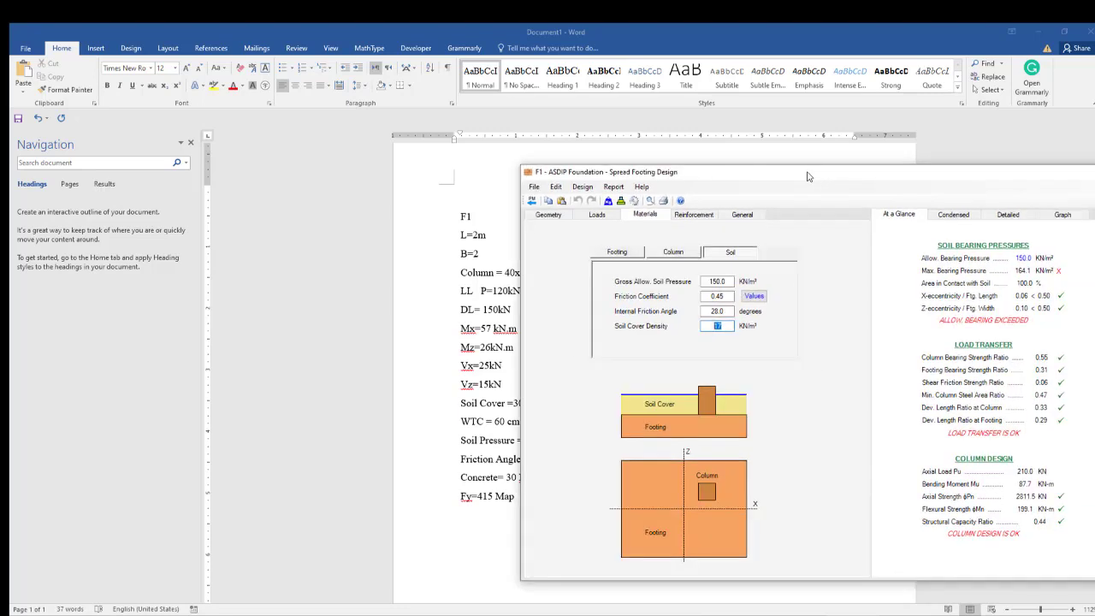
- Provide top reinforcement in the footing and set the bottom reinforcement's concrete cover to 8 cm
left_click(697, 216)
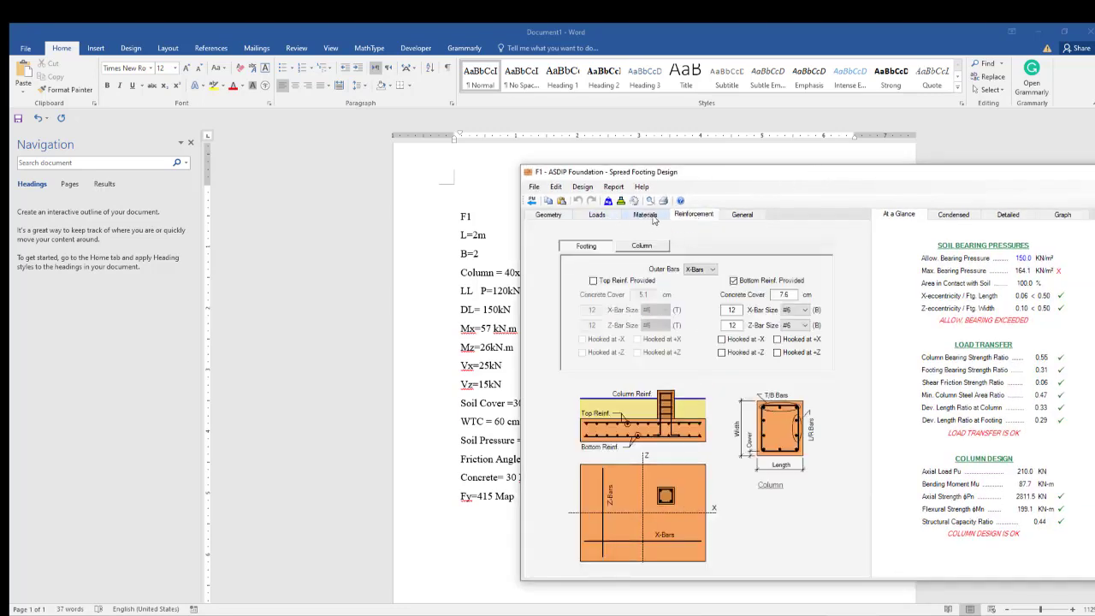
left_click(651, 216)
left_click(690, 217)
left_click_drag(804, 181, 686, 143)
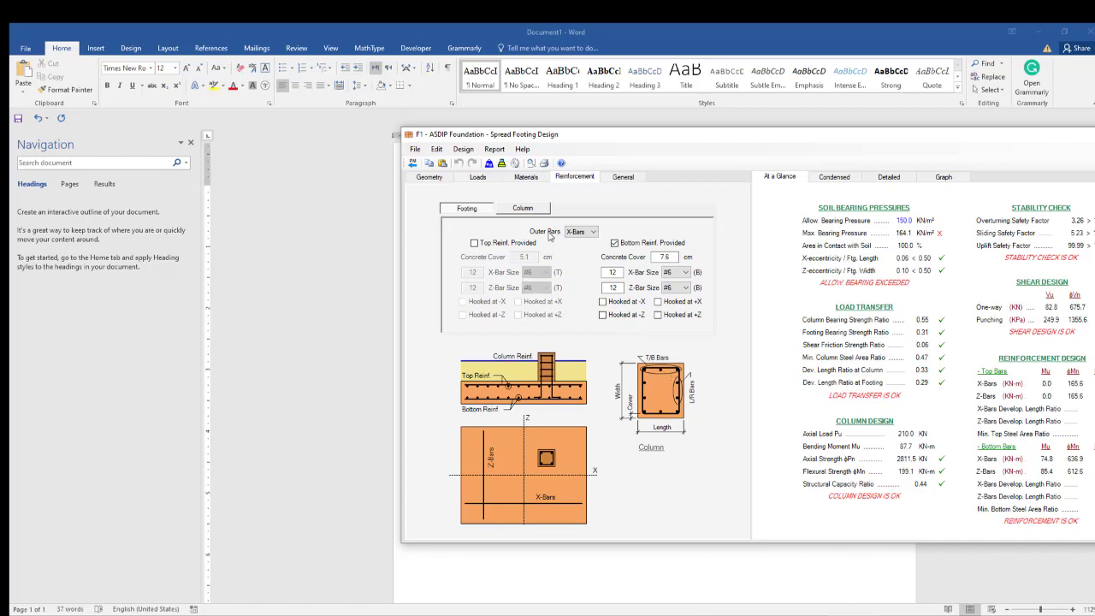
left_click(575, 232)
left_click(475, 244)
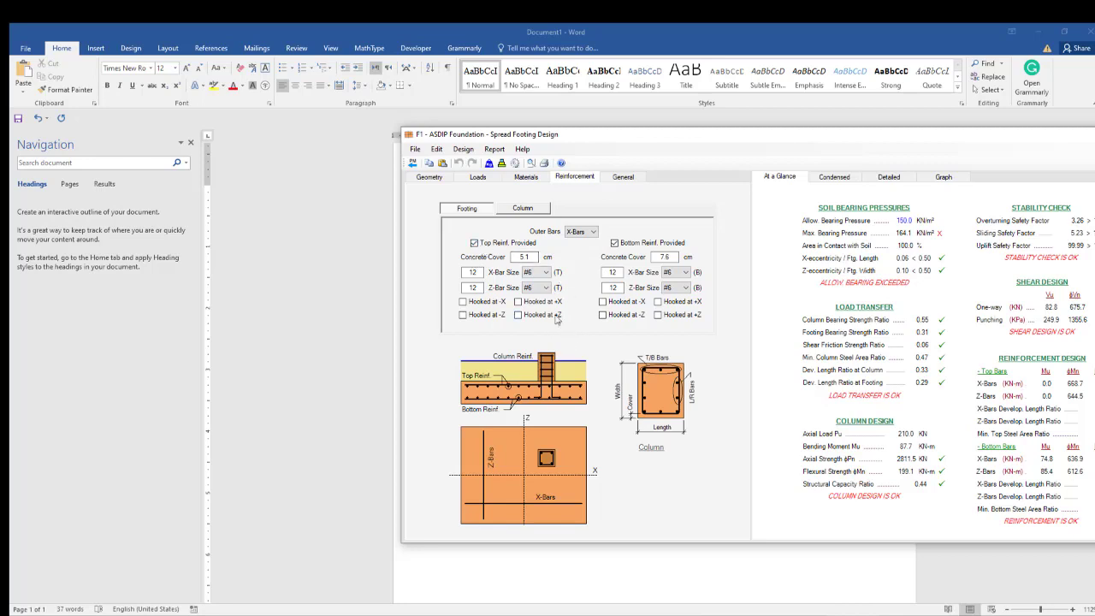
double_click(665, 257)
- Set the footing's top X-bars and Z-bars to size D20
left_click(482, 275)
left_click(543, 273)
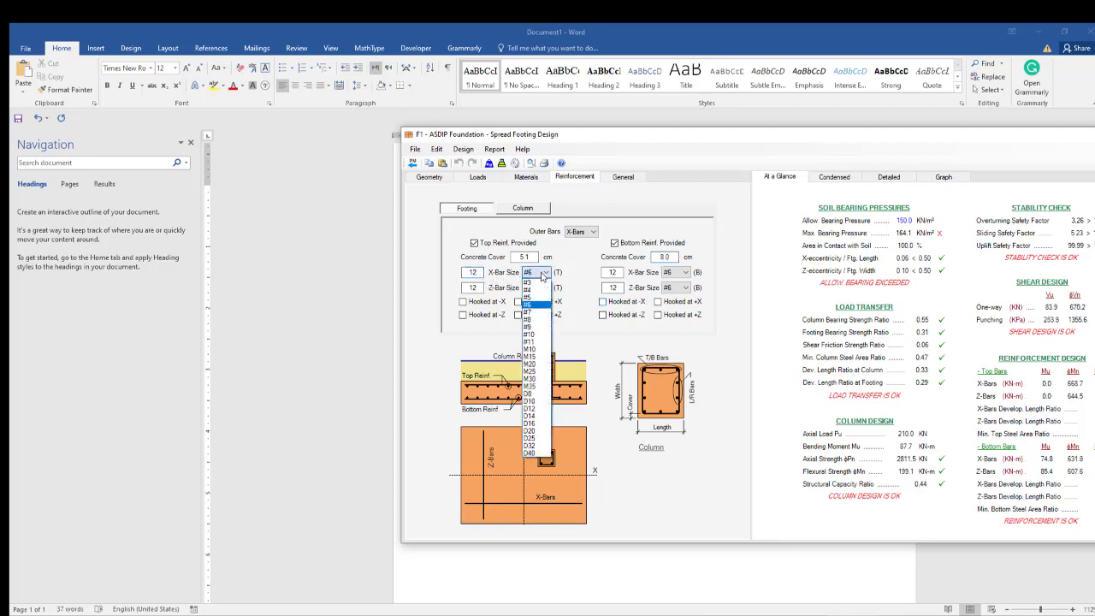
left_click(530, 431)
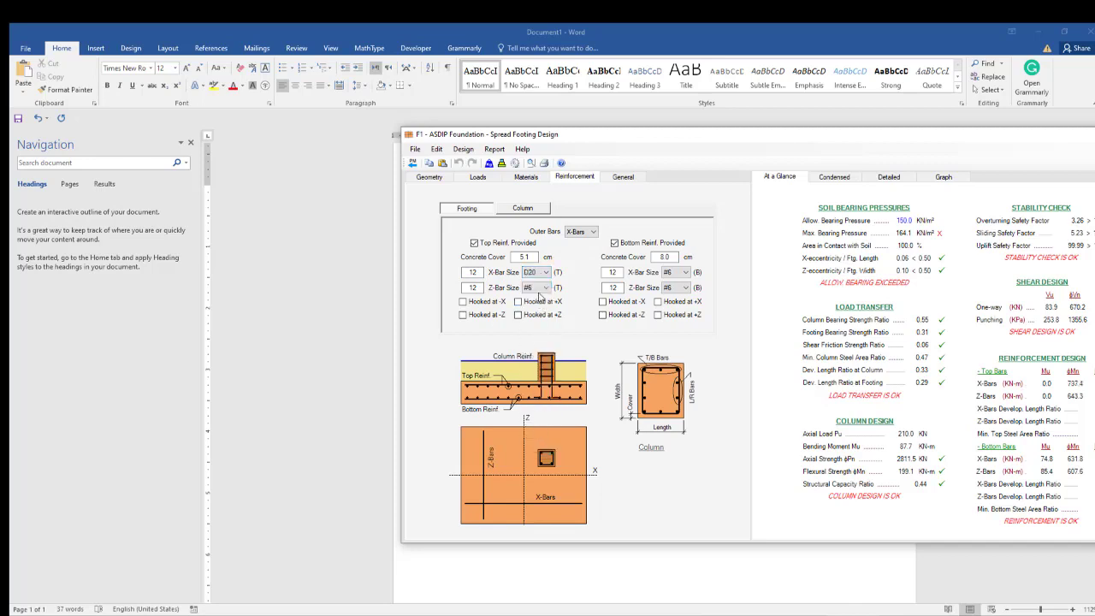
left_click(540, 289)
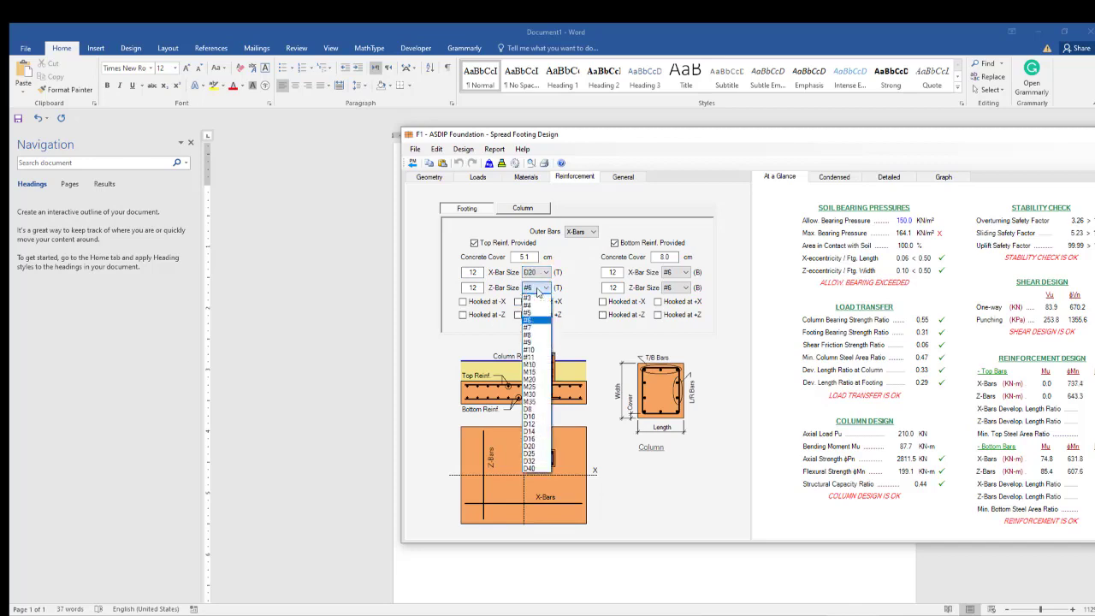
left_click(543, 447)
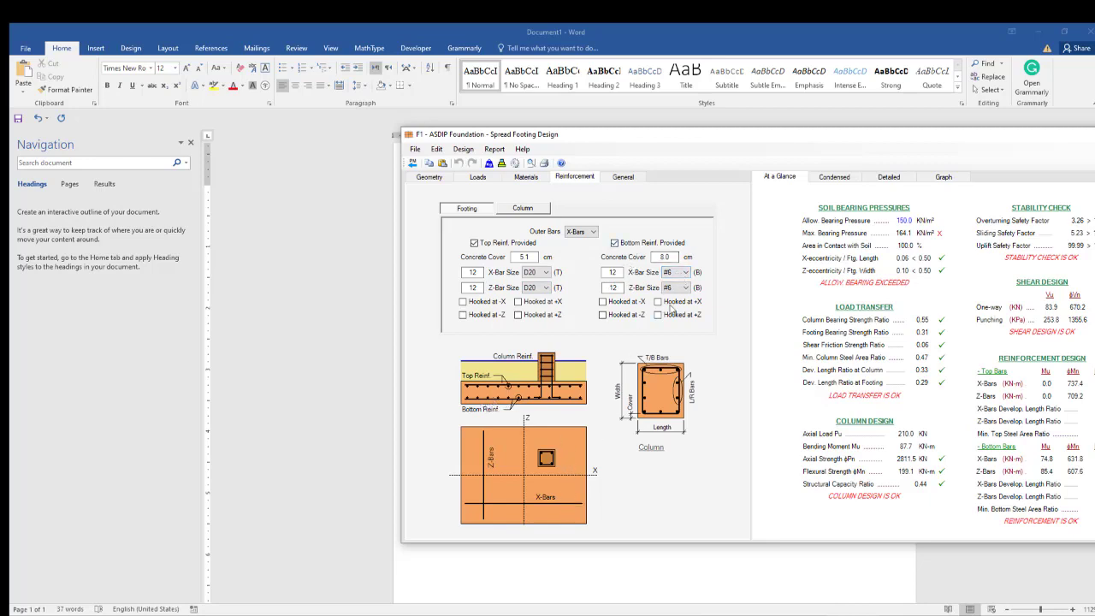
- Set the concrete cover of the footing's top reinforcement to 6 cm
left_click(681, 273)
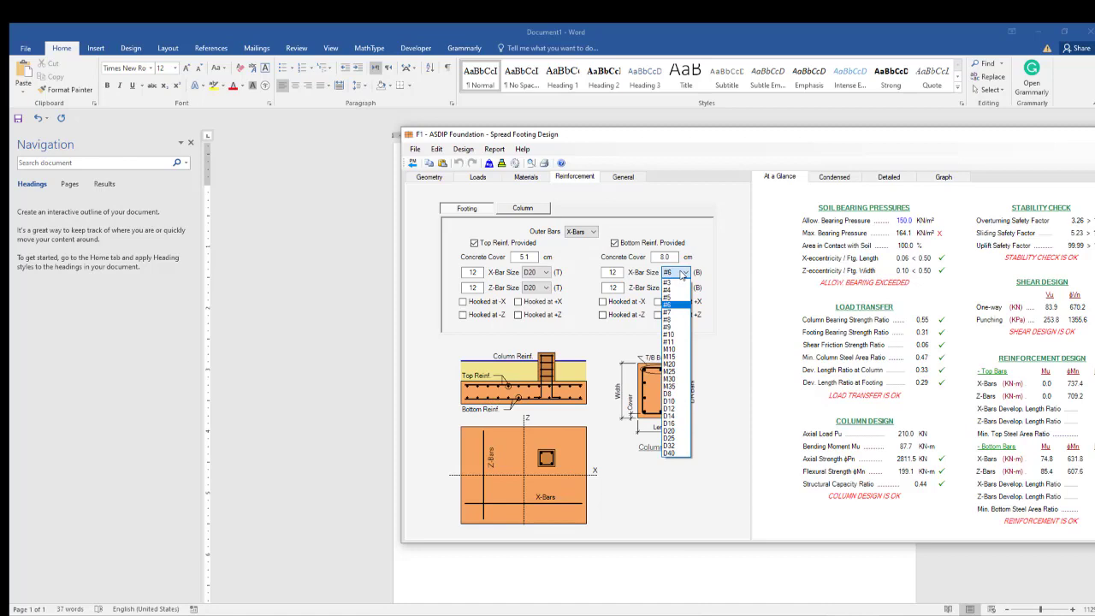
left_click(535, 256)
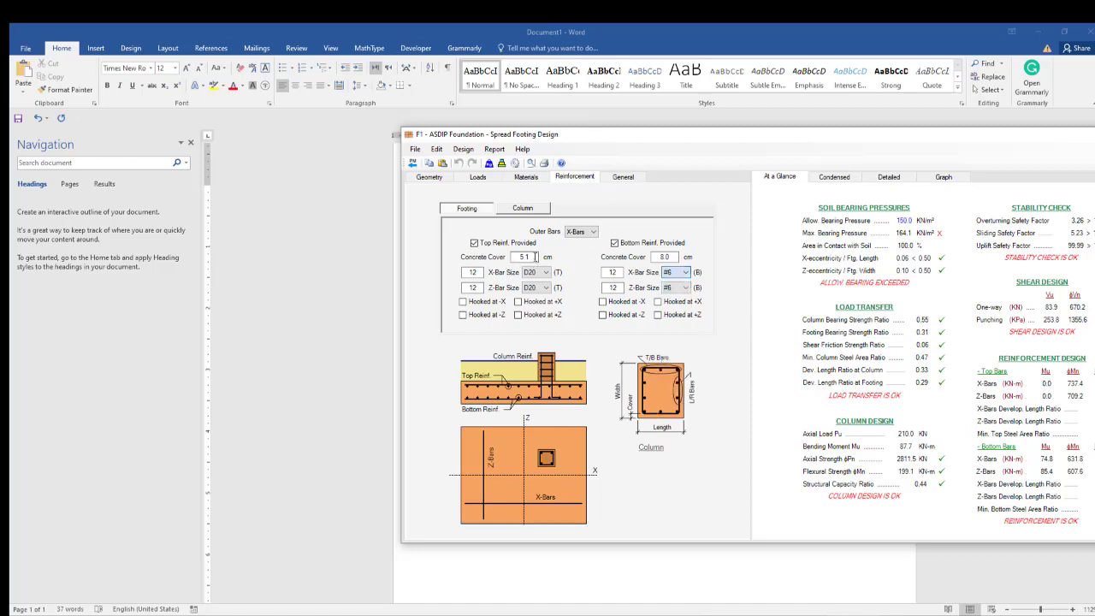
double_click(535, 257)
- Set the footing's bottom X-bars and Z-bars to size D20
left_click(673, 274)
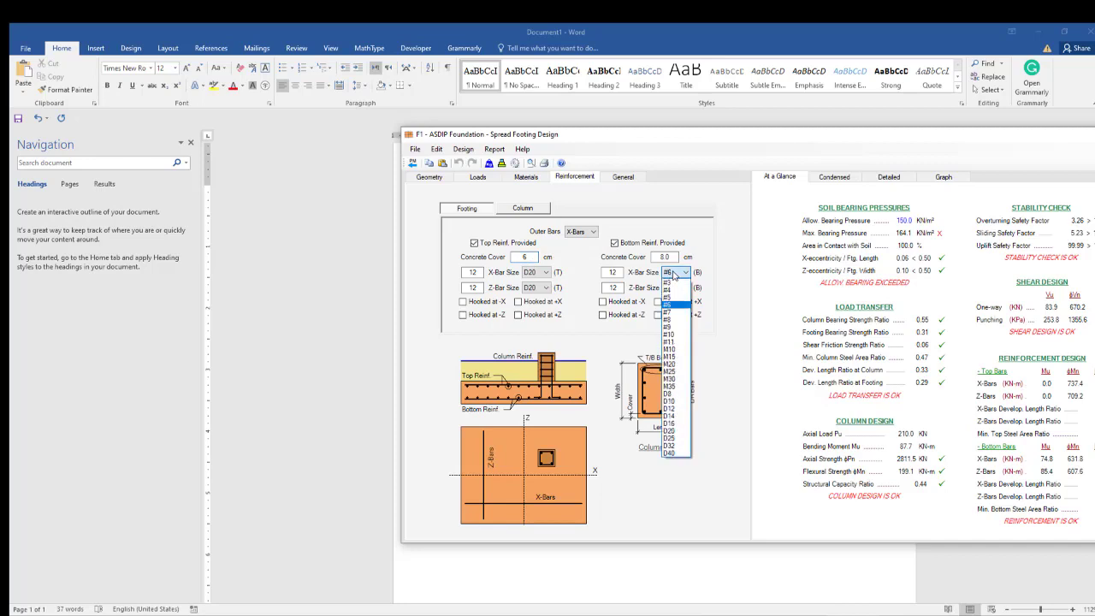
left_click(676, 431)
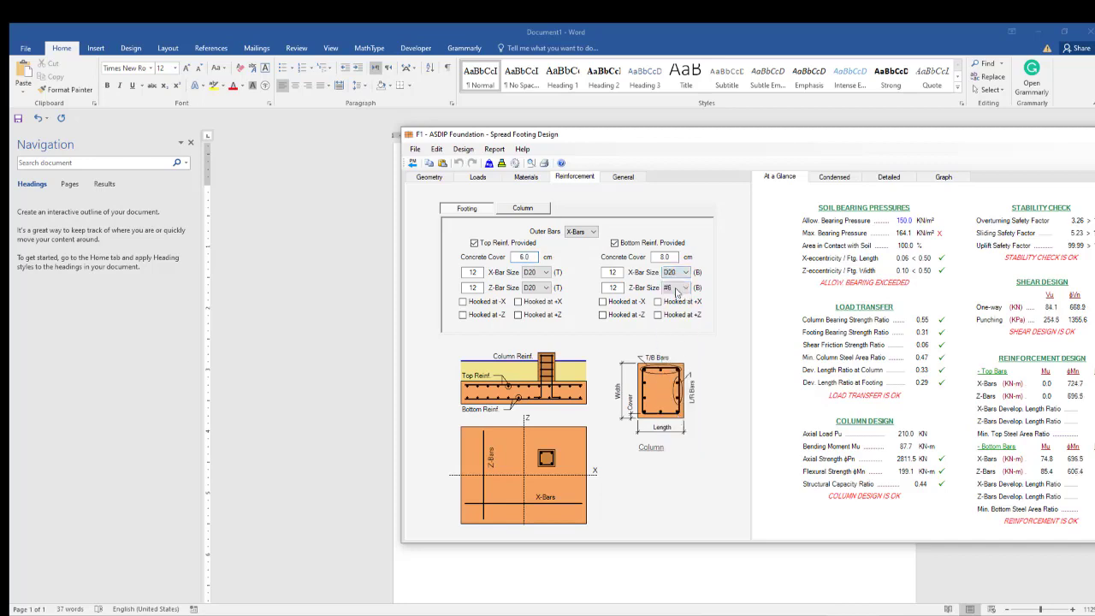
left_click(681, 287)
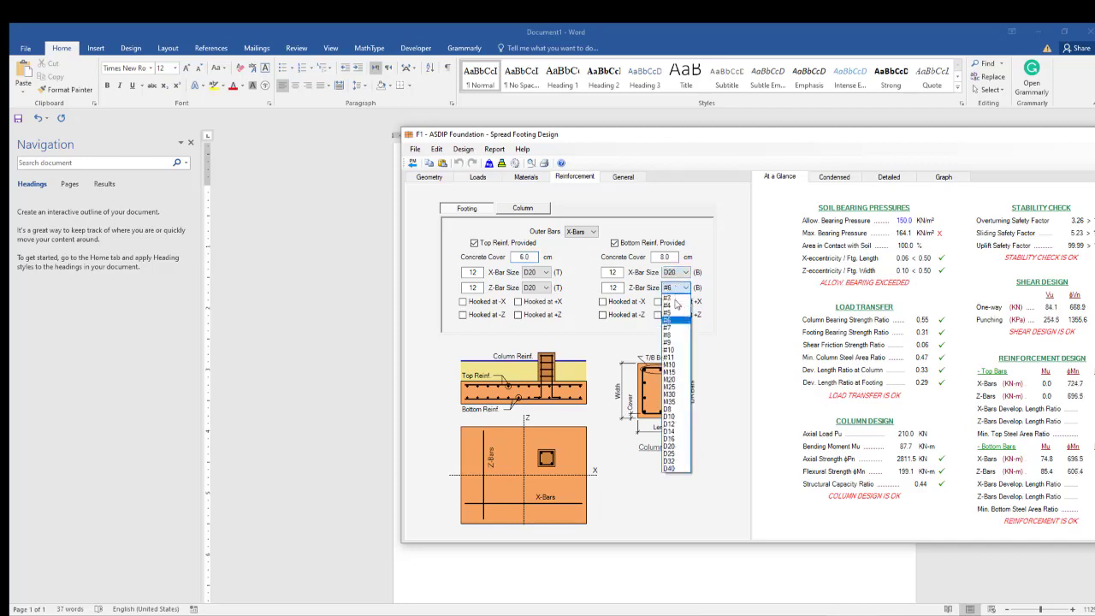
left_click(676, 446)
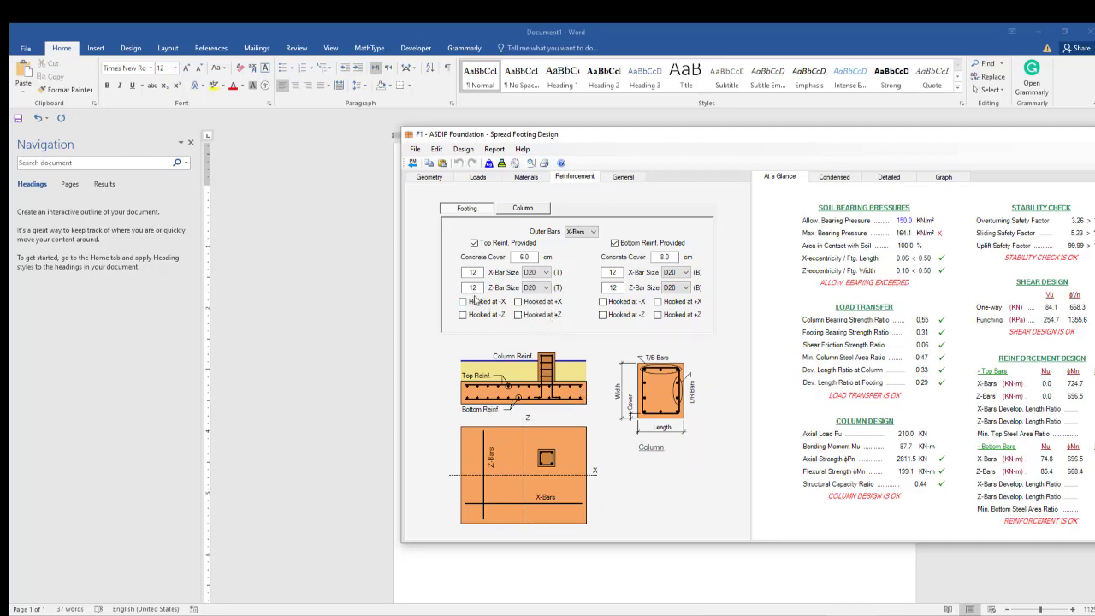
- Provide hooked ends for the footing's top and bottom reinforcing bars
left_click(463, 315)
left_click(462, 301)
left_click(518, 302)
left_click(604, 315)
left_click(658, 315)
- Set the column's vertical bars to size D25, with 6 top/bottom bars and 4 left/right bars
left_click(524, 209)
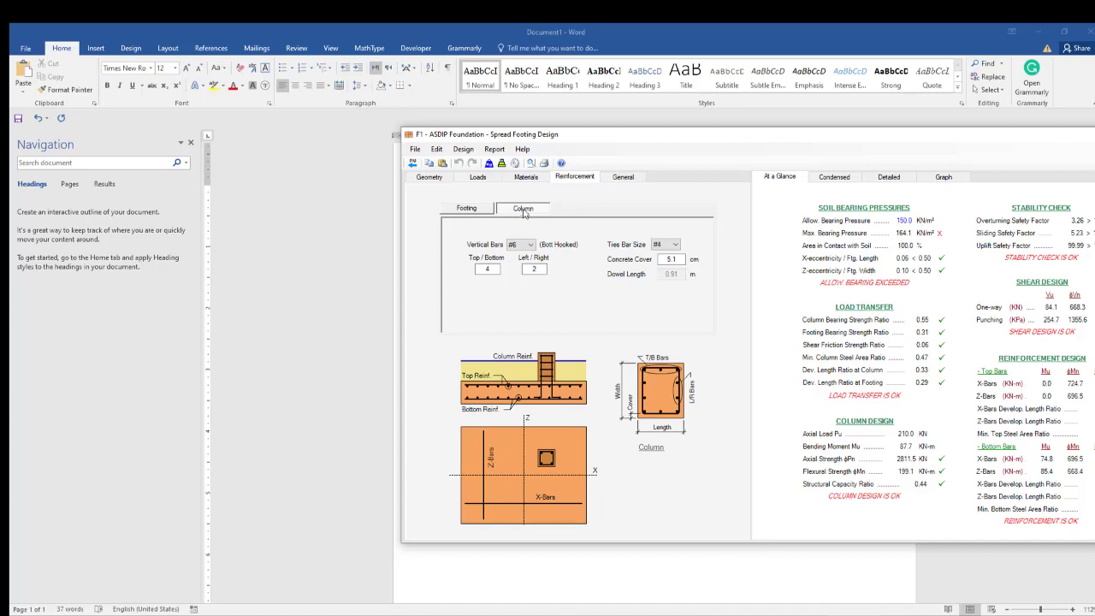
left_click(524, 247)
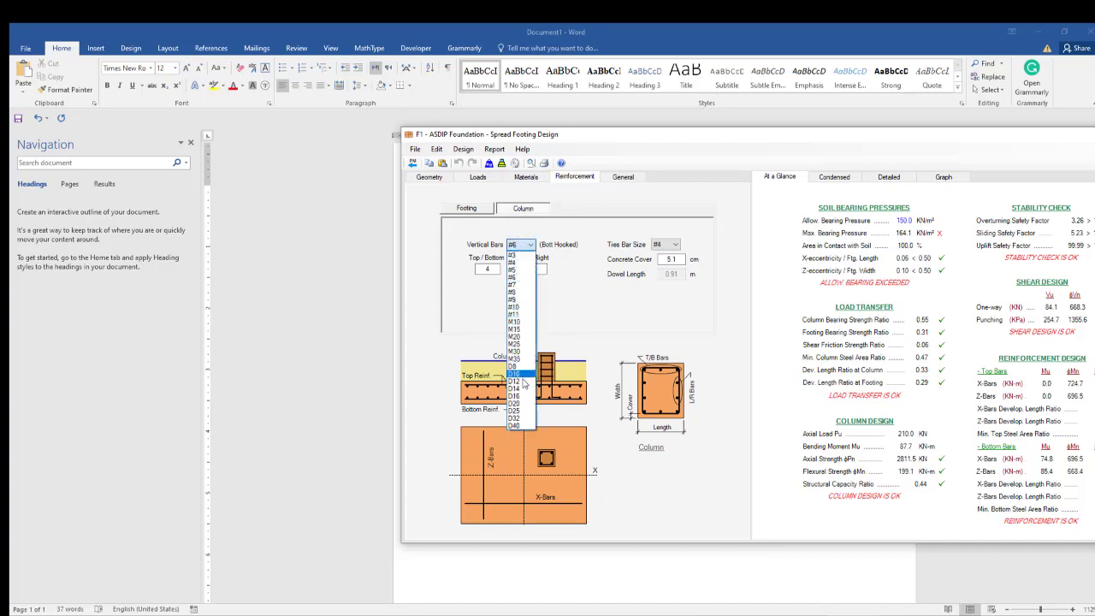
left_click(516, 411)
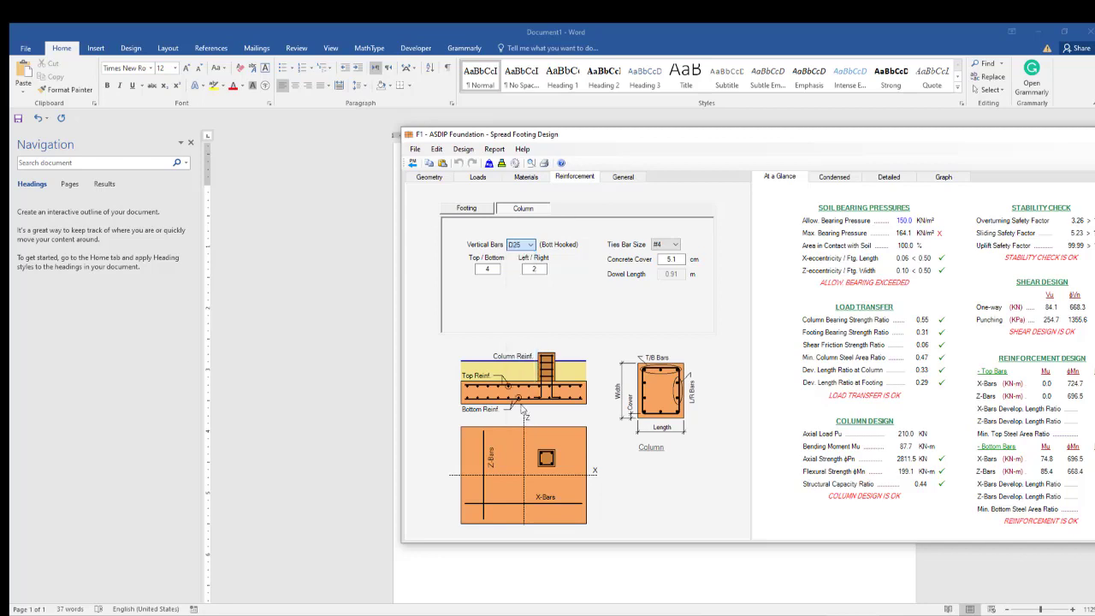
left_click(494, 271)
left_click(532, 269)
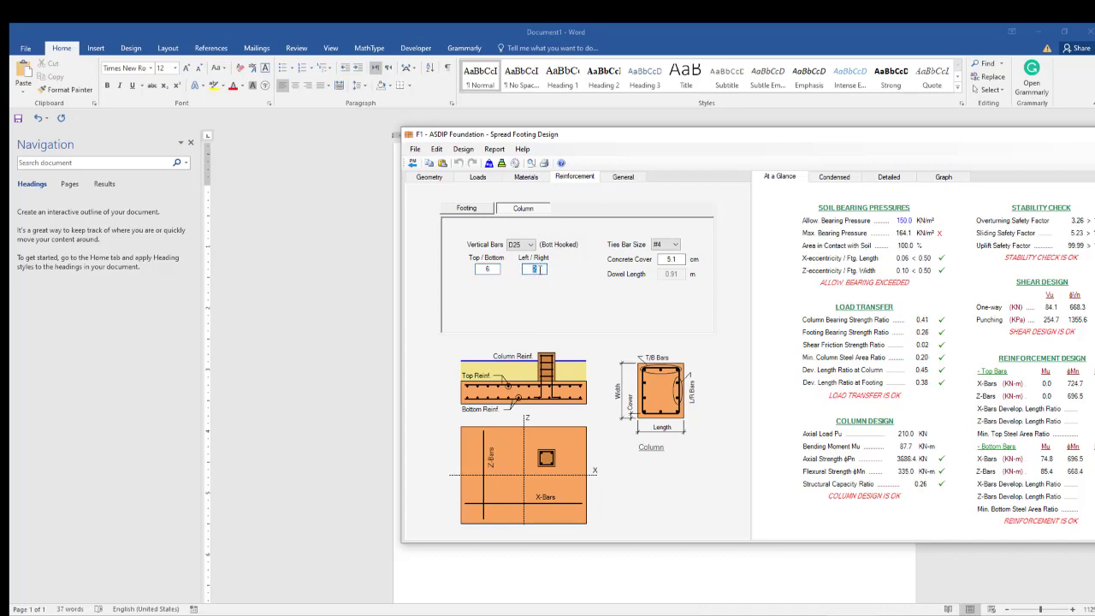
- Set the column reinforcement's concrete cover to 5 cm and its tie bar size to D8
left_click(672, 260)
double_click(670, 260)
type("5")
left_click(667, 246)
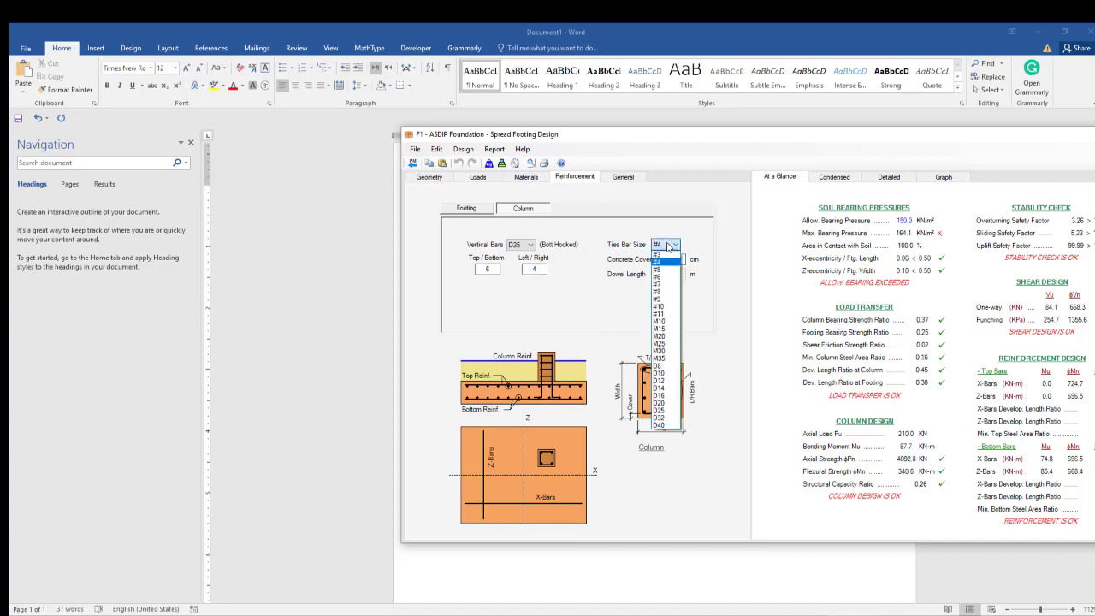
left_click(672, 414)
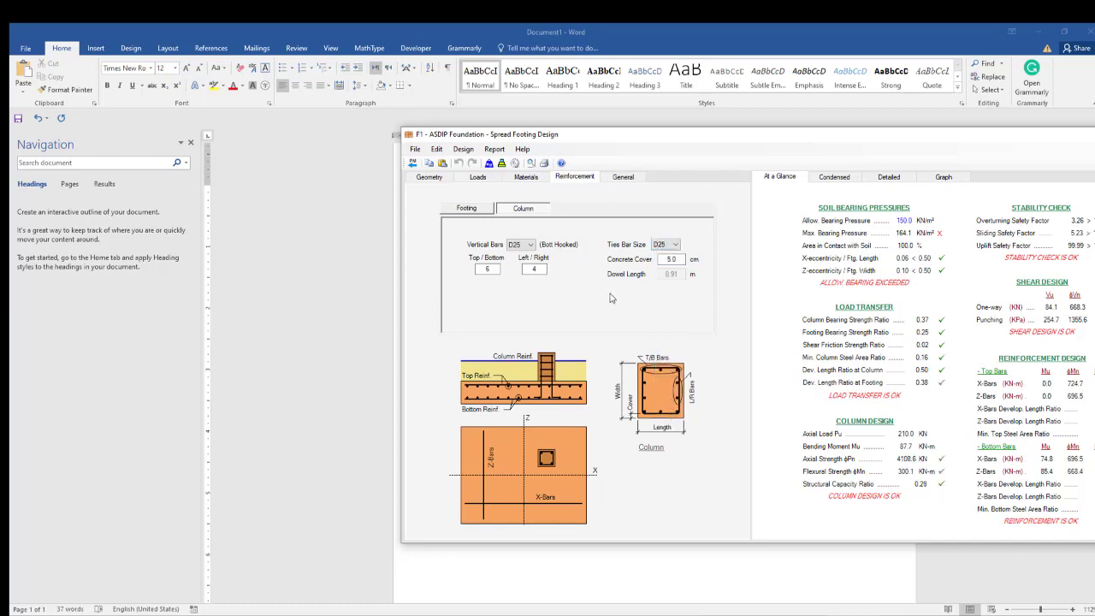
left_click(667, 245)
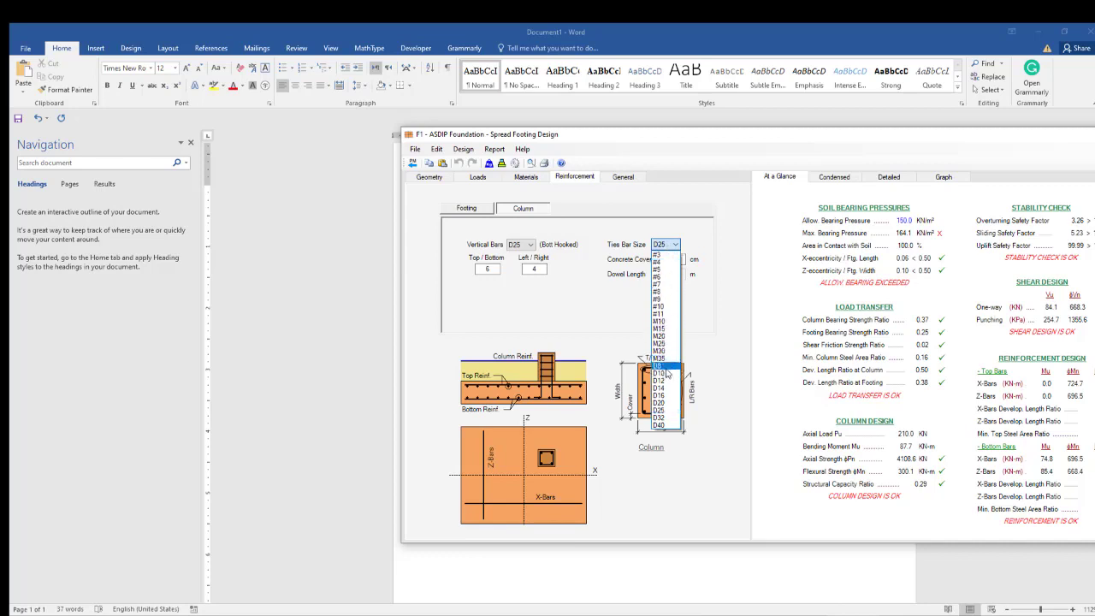
left_click(665, 366)
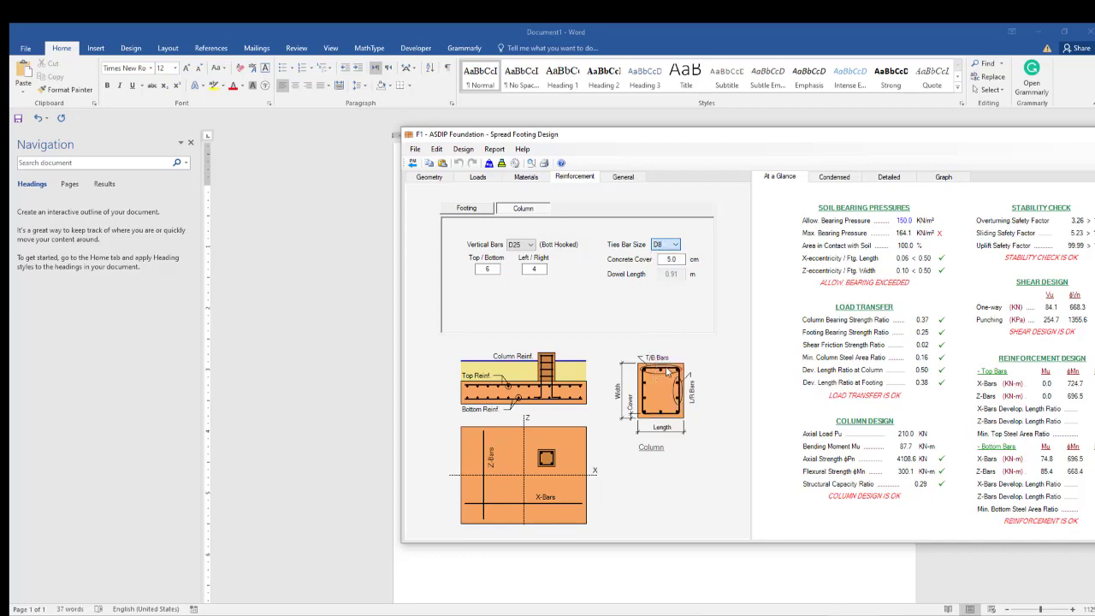
left_click(672, 258)
- Enter the engineer's name in the footing's general information
left_click(627, 179)
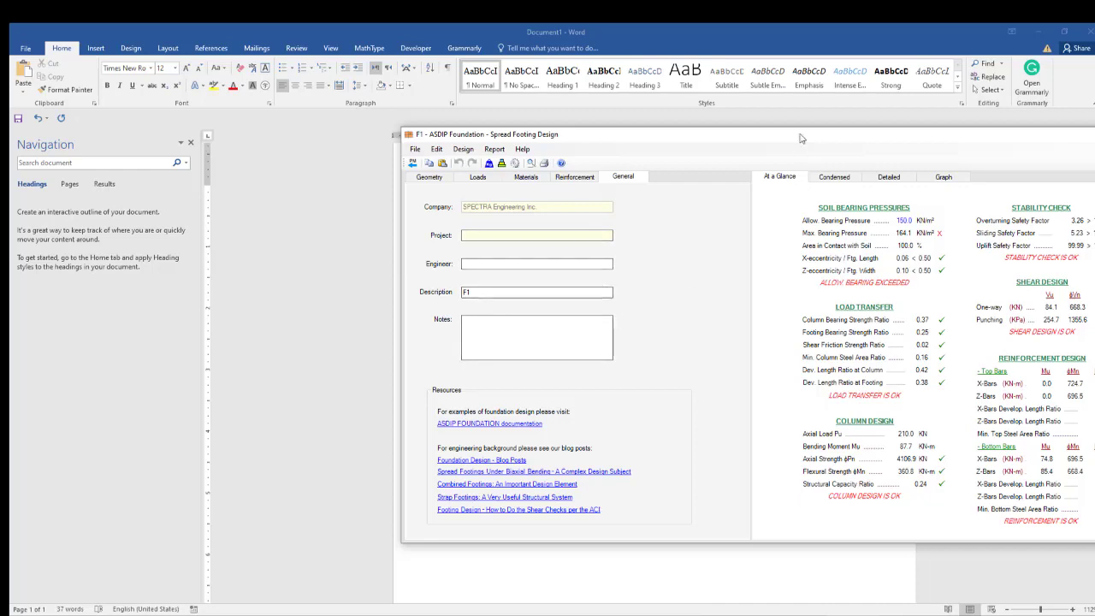
left_click_drag(796, 136, 602, 125)
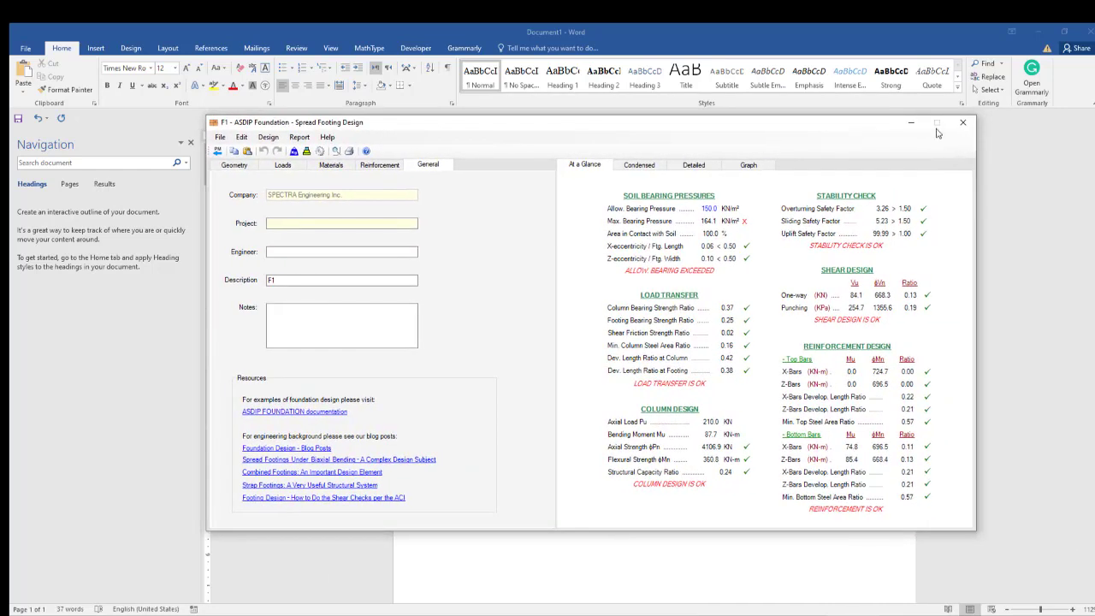
left_click(290, 224)
left_click(291, 227)
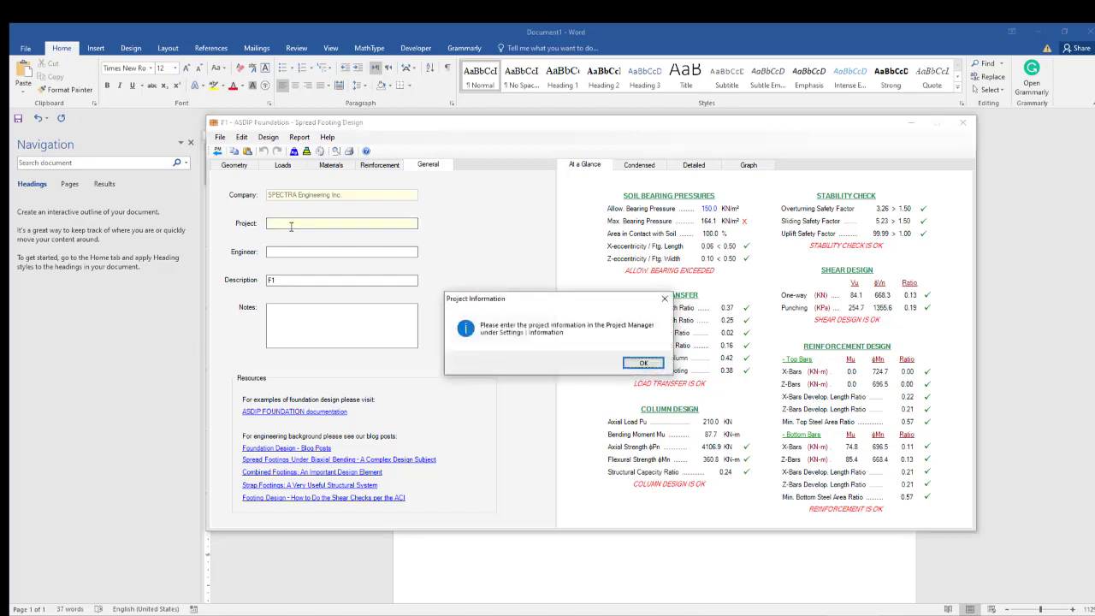
left_click(664, 299)
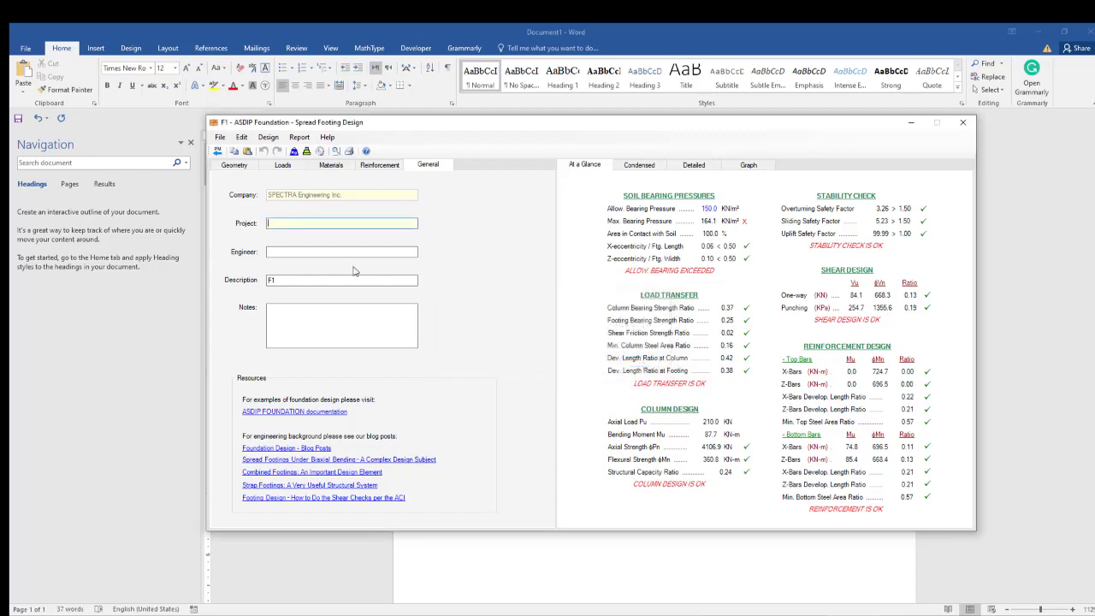
left_click(281, 256)
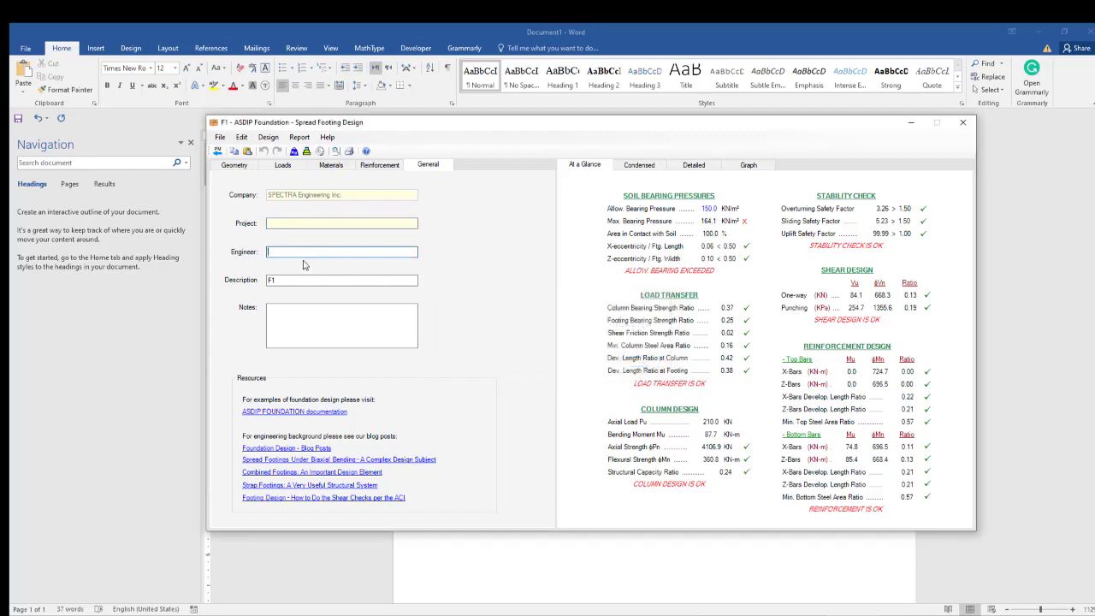
type("John")
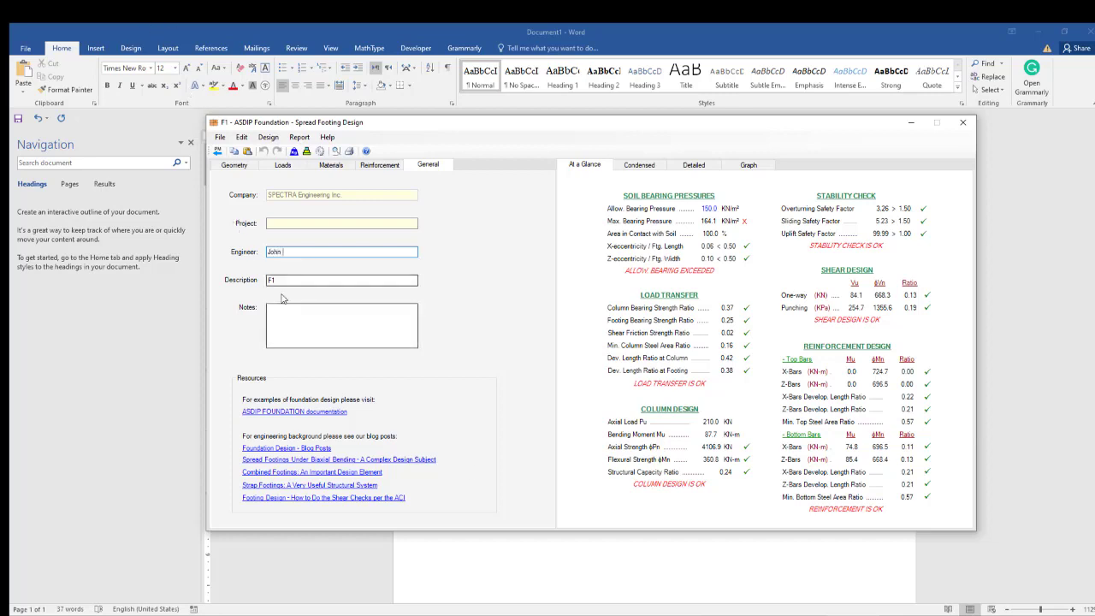
left_click(301, 317)
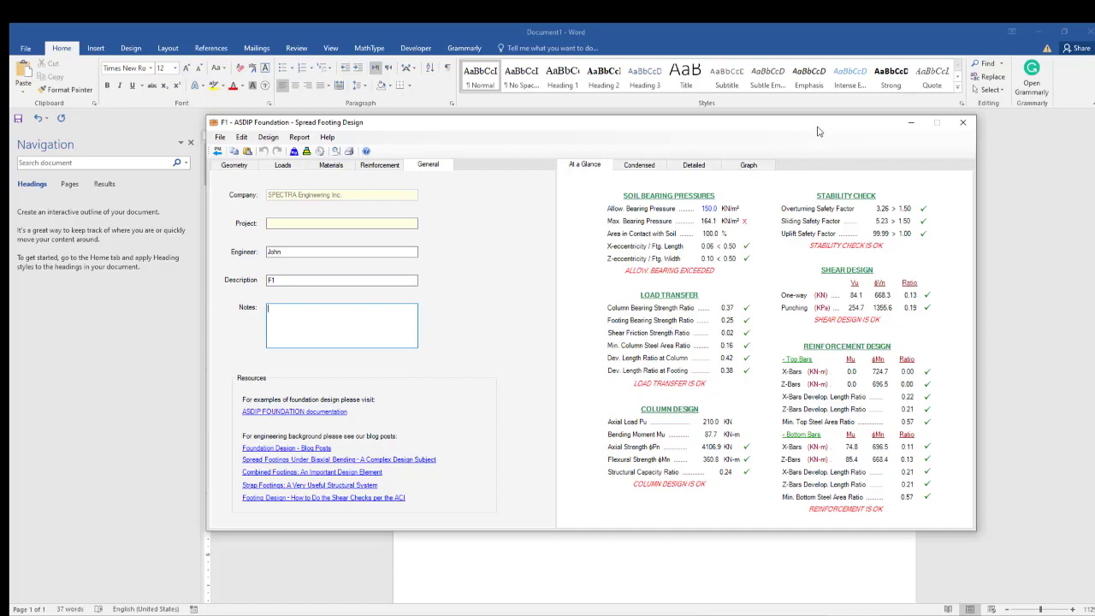
- Set the footing's length and width to 2.4 m in its geometry
left_click_drag(813, 129, 762, 105)
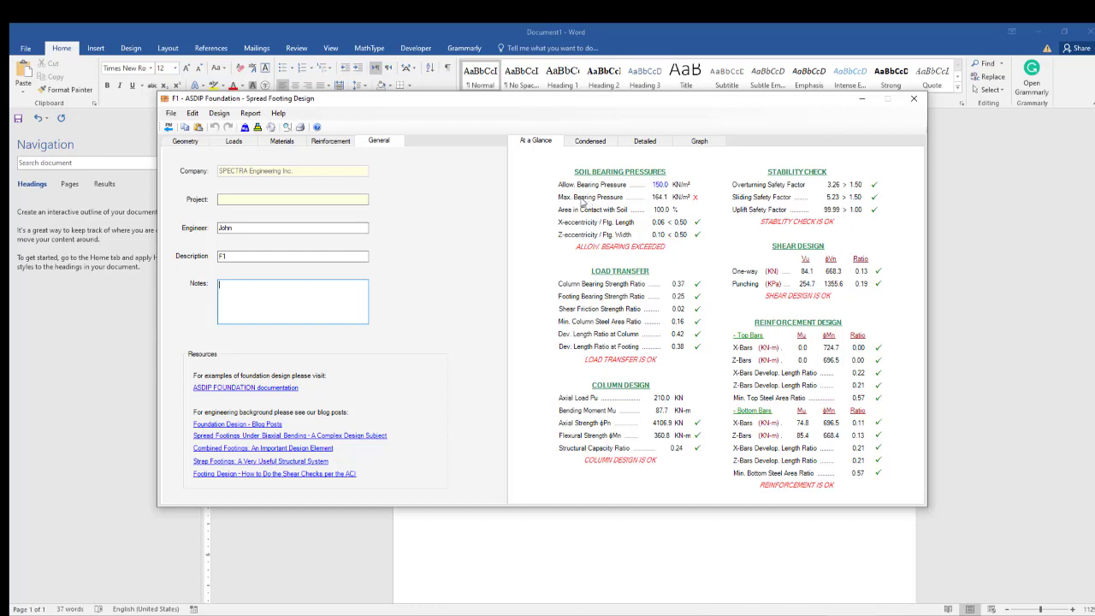
left_click(187, 141)
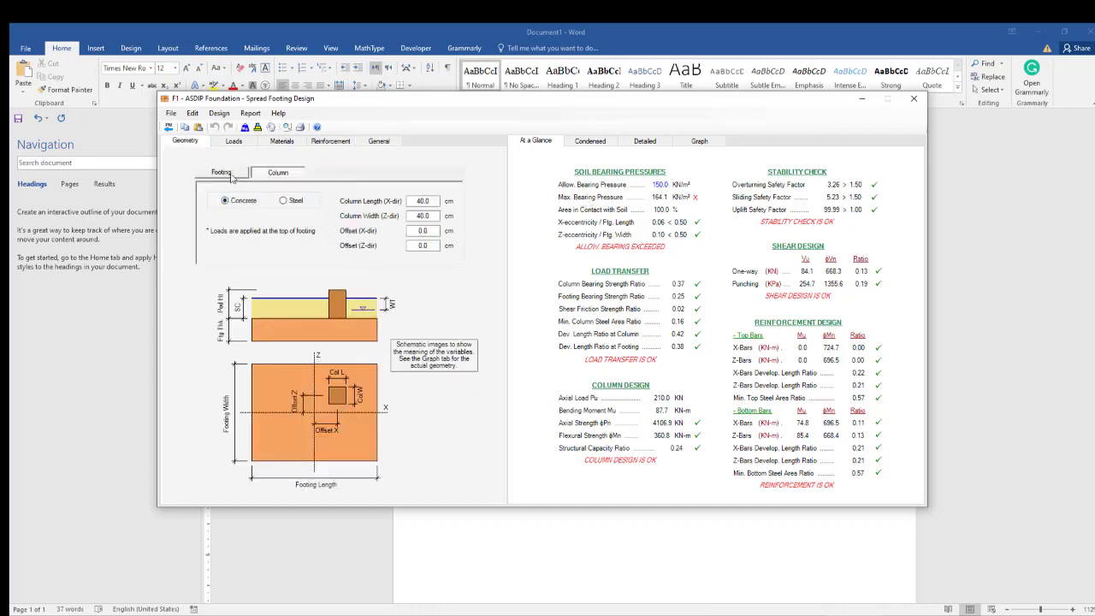
left_click(233, 175)
left_click(298, 205)
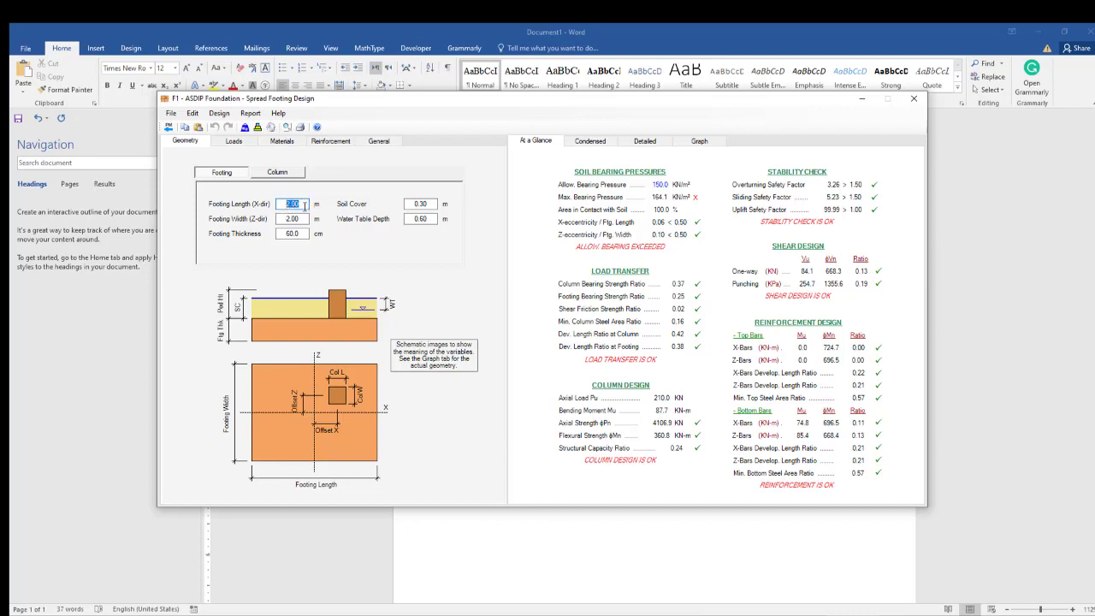
type("2")
left_click(289, 219)
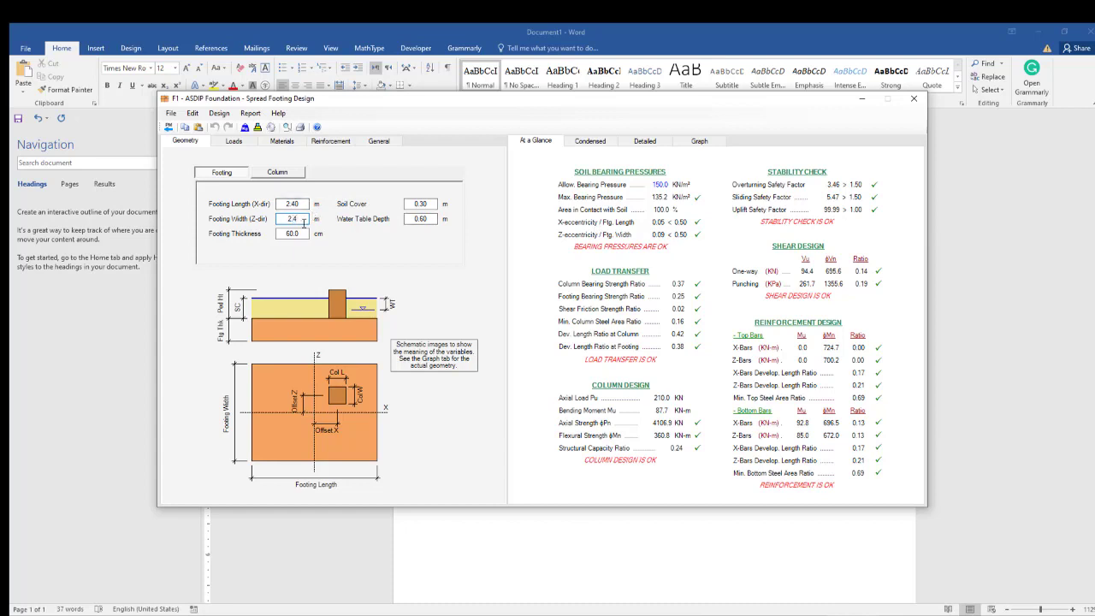
left_click(296, 233)
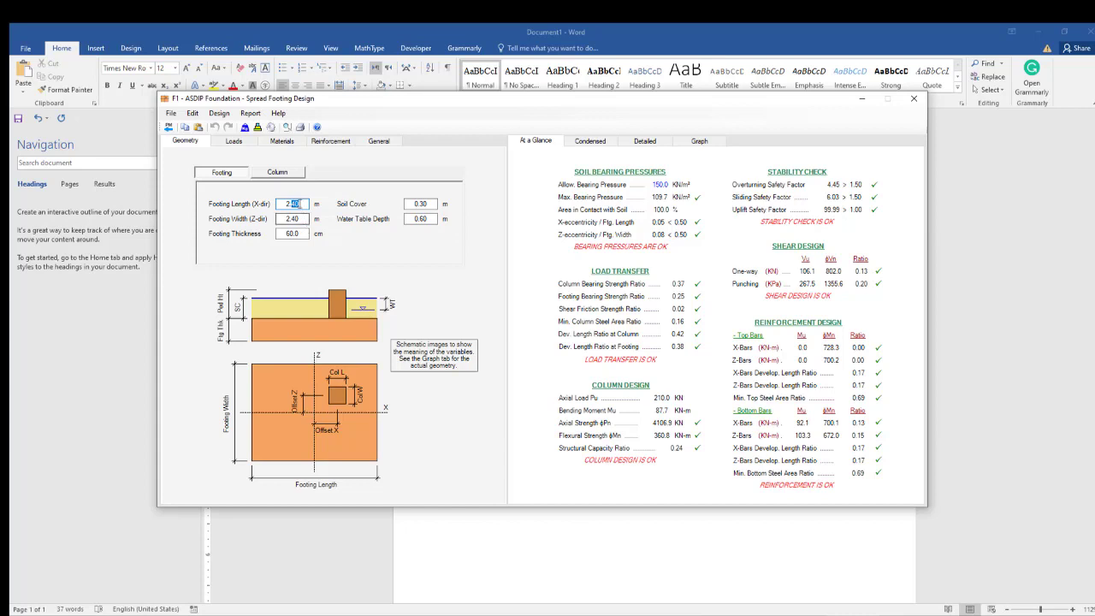
- Reduce the footing's length and width to 2.2 m
left_click(299, 203)
type("2.2")
left_click_drag(300, 219, 295, 219)
key("Tab")
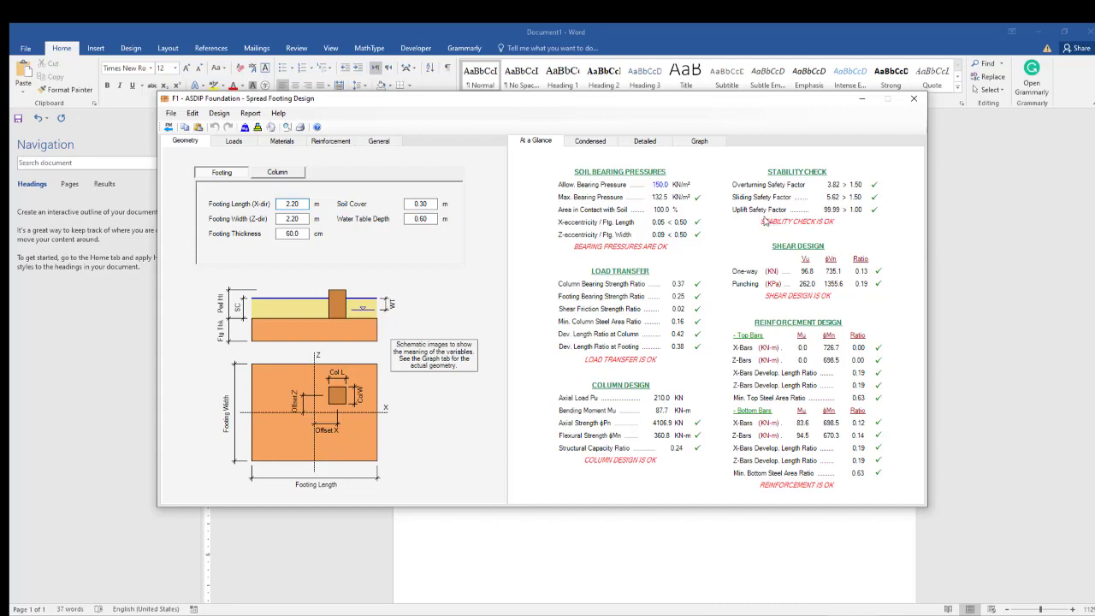
- Enlarge the footing to 2.6 m in both length and width
double_click(293, 203)
type("2.6")
key("Tab")
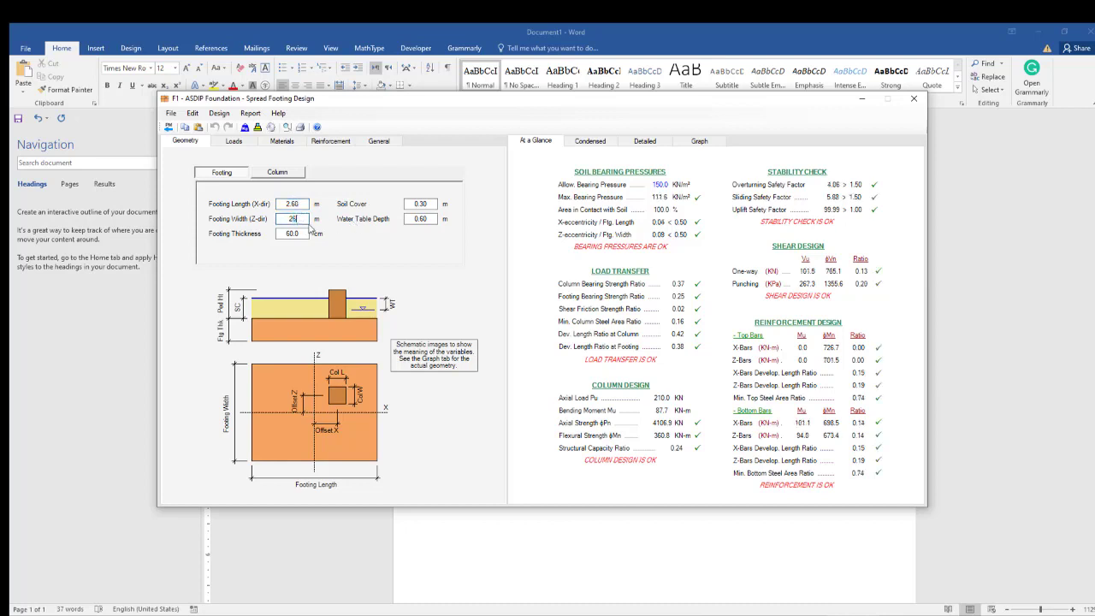
type("2.5")
left_click(301, 233)
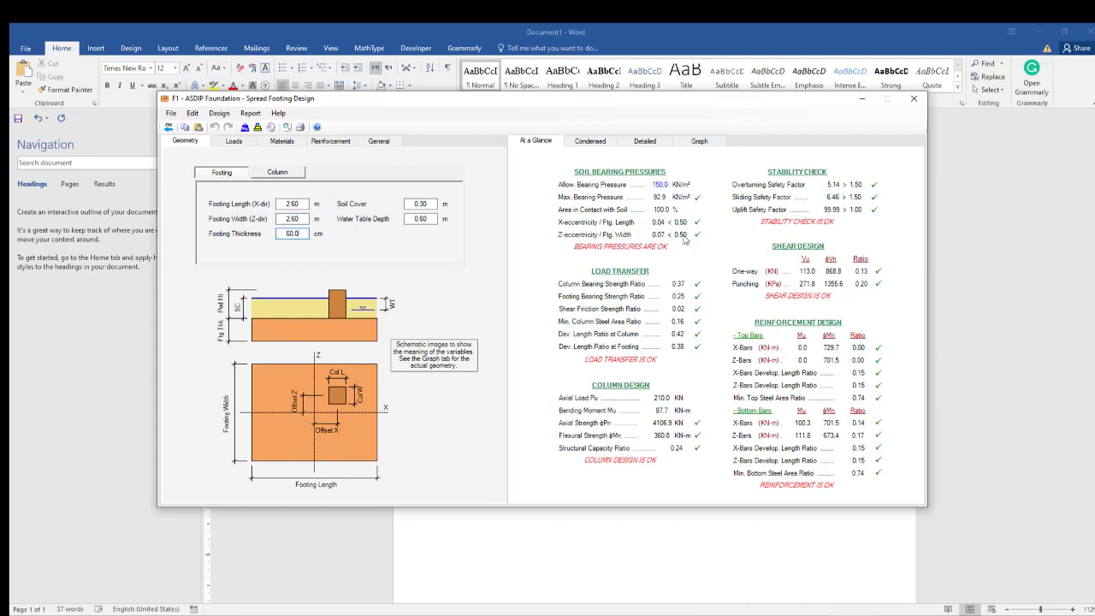
- Increase the footing's thickness to 70 cm
left_click_drag(302, 231, 285, 233)
double_click(293, 220)
double_click(295, 235)
type("70")
left_click(301, 220)
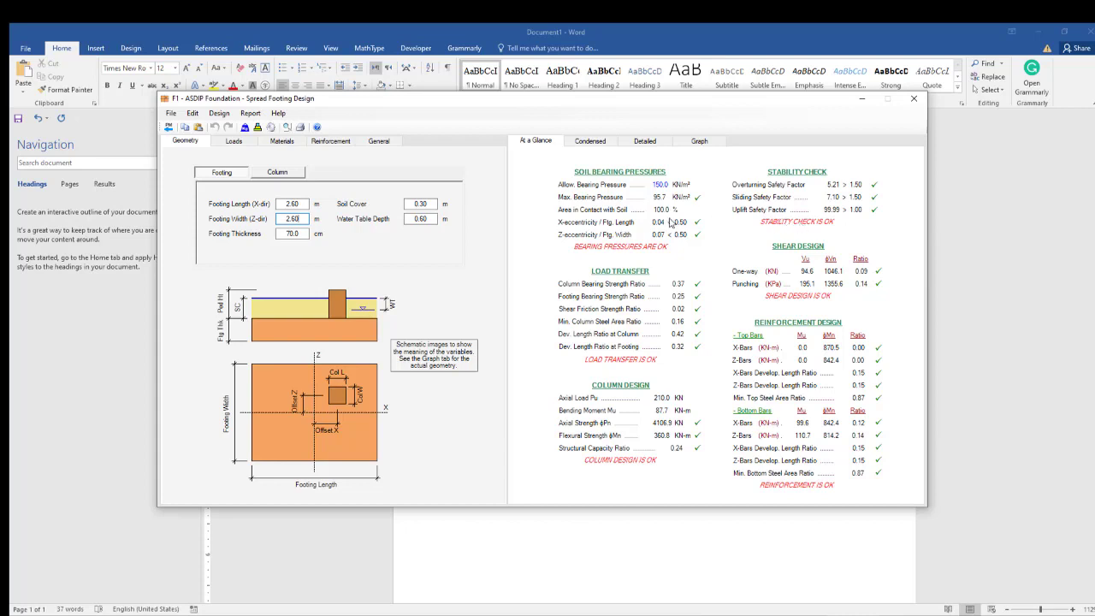
- Set the footing's thickness to 50 cm
double_click(292, 234)
type("0")
left_click(295, 218)
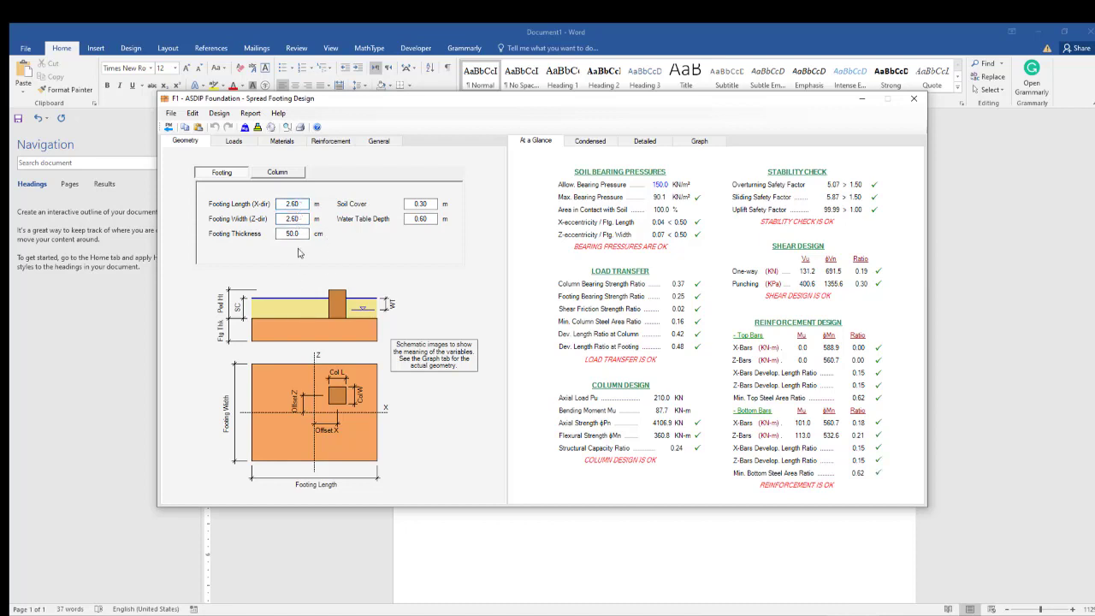
double_click(299, 205)
- Examine the condensed results for soil pressures, overturning, sliding, shear, load transfer, flexure and column design
left_click(593, 146)
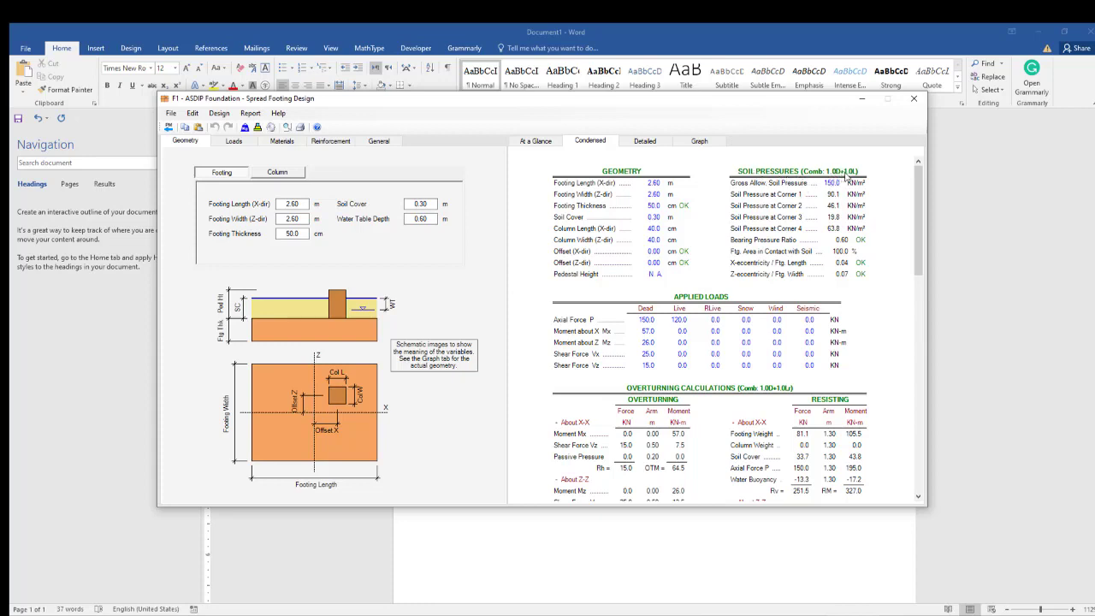
scroll(792, 317, "down", 8)
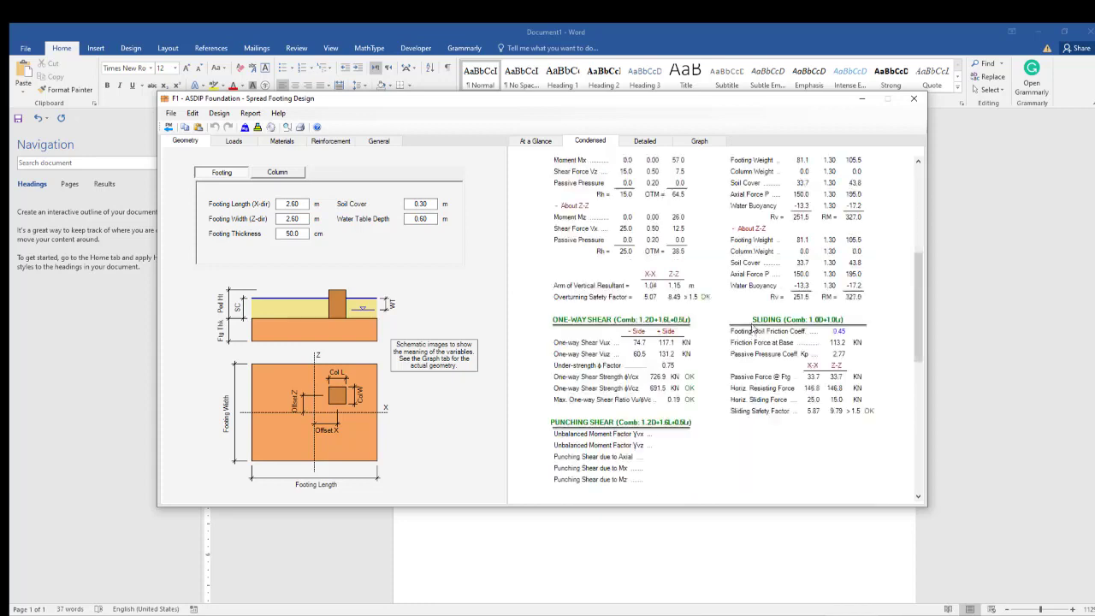
scroll(747, 305, "down", 6)
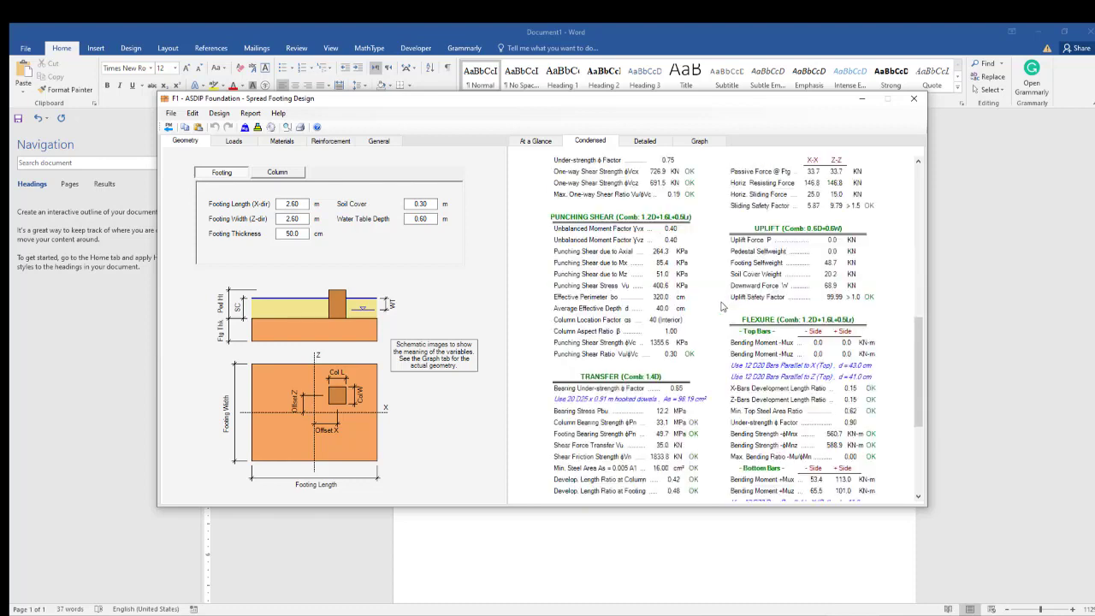
scroll(687, 342, "down", 5)
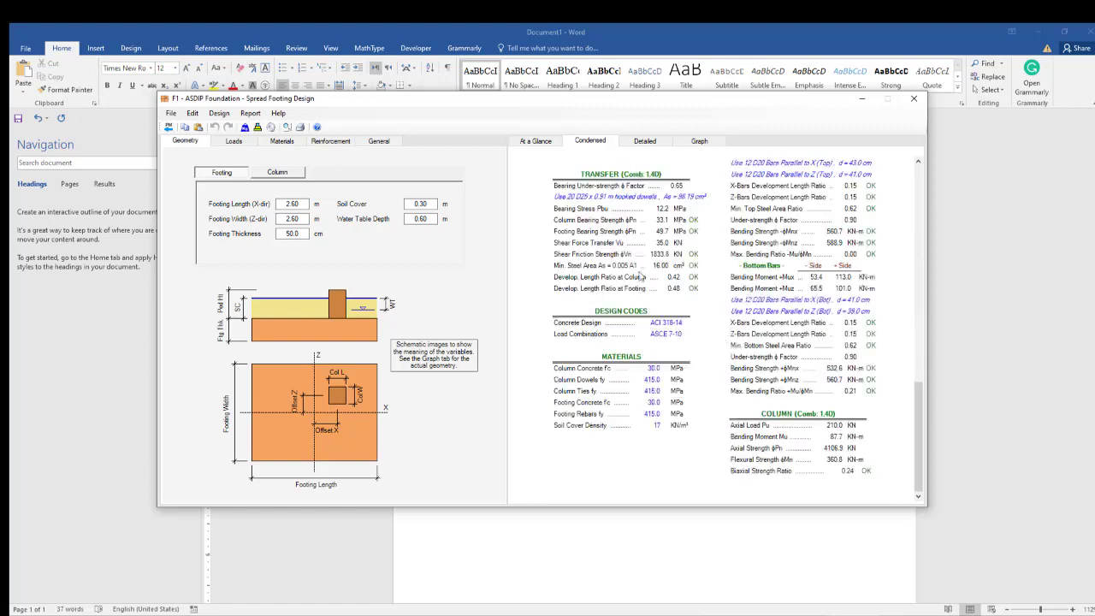
- Read through the detailed calculations for overturning about both axes and the soil bearing pressures
left_click(646, 142)
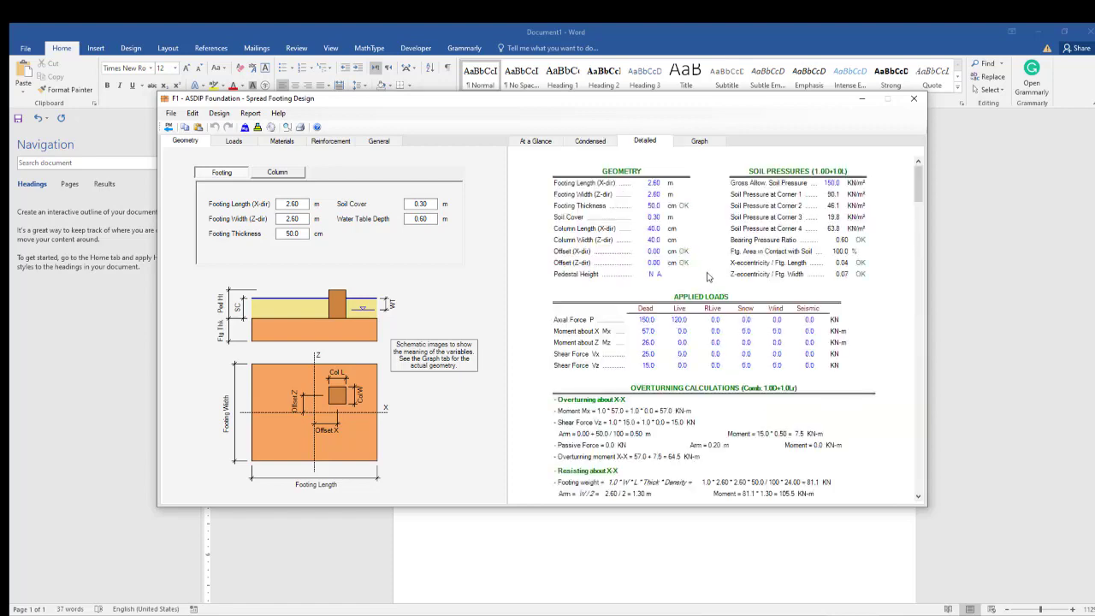
scroll(659, 238, "down", 2)
scroll(659, 238, "down", 2)
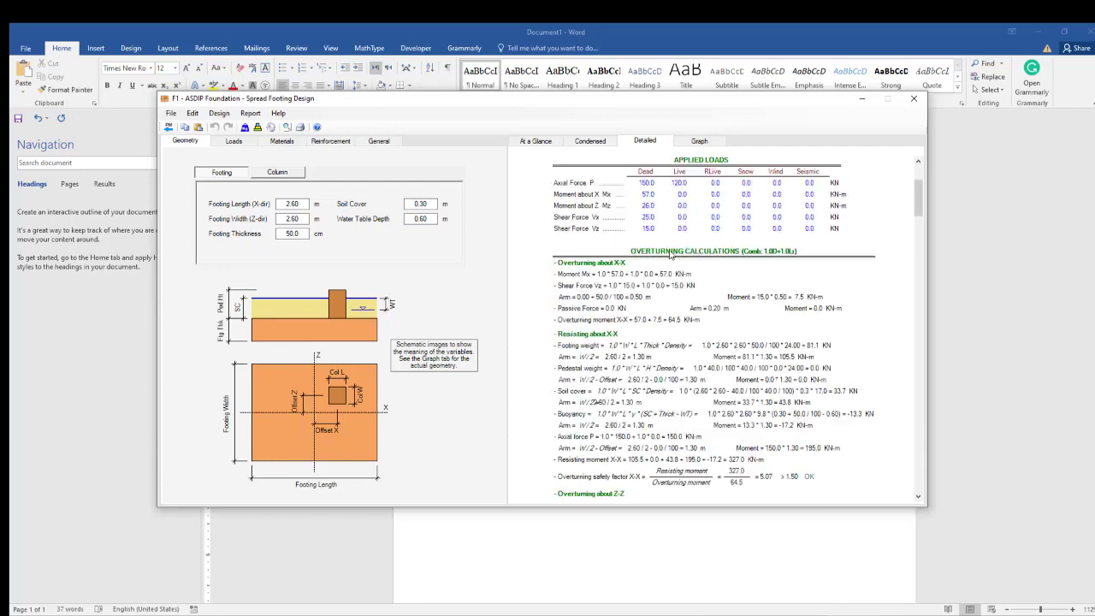
scroll(676, 267, "down", 5)
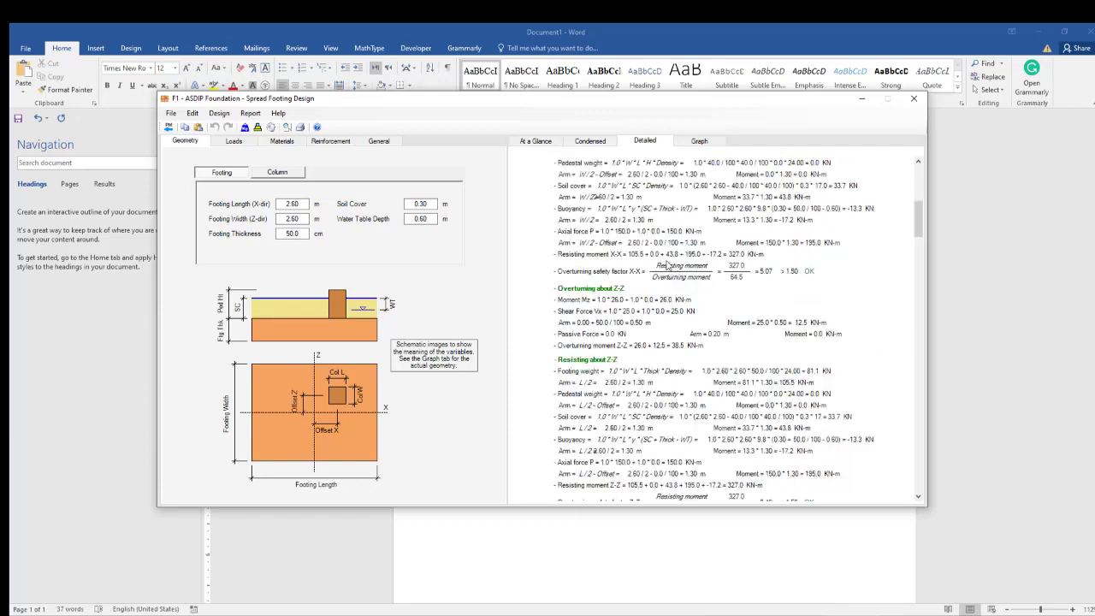
scroll(666, 266, "down", 4)
scroll(665, 265, "down", 2)
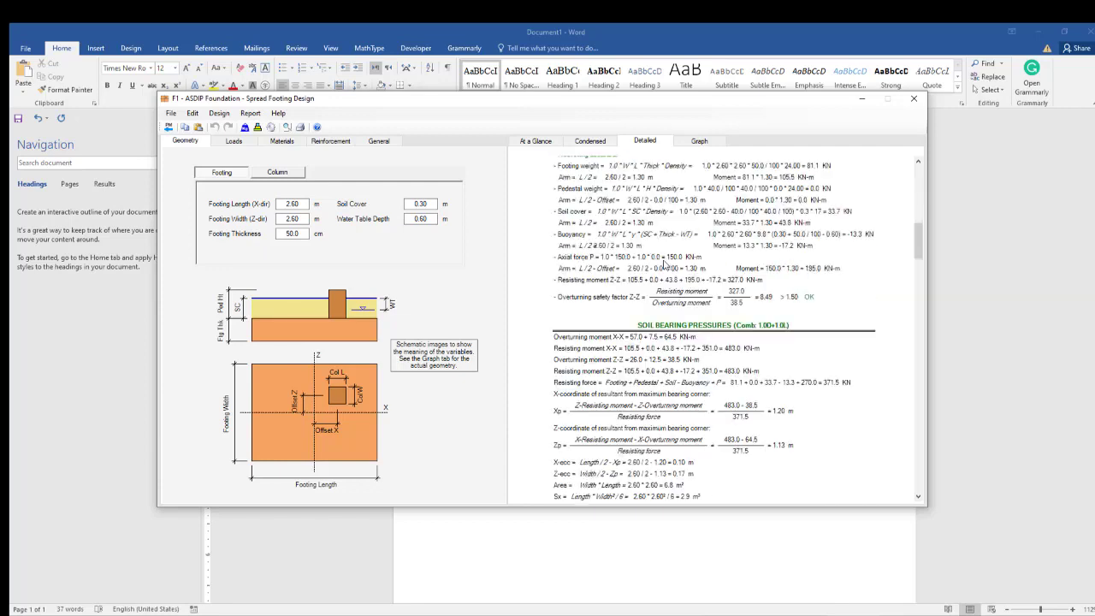
scroll(665, 265, "down", 3)
- Review the graphs for soil bearing, one-way shear, punching, bending, the column interaction diagram and construction details
left_click(699, 140)
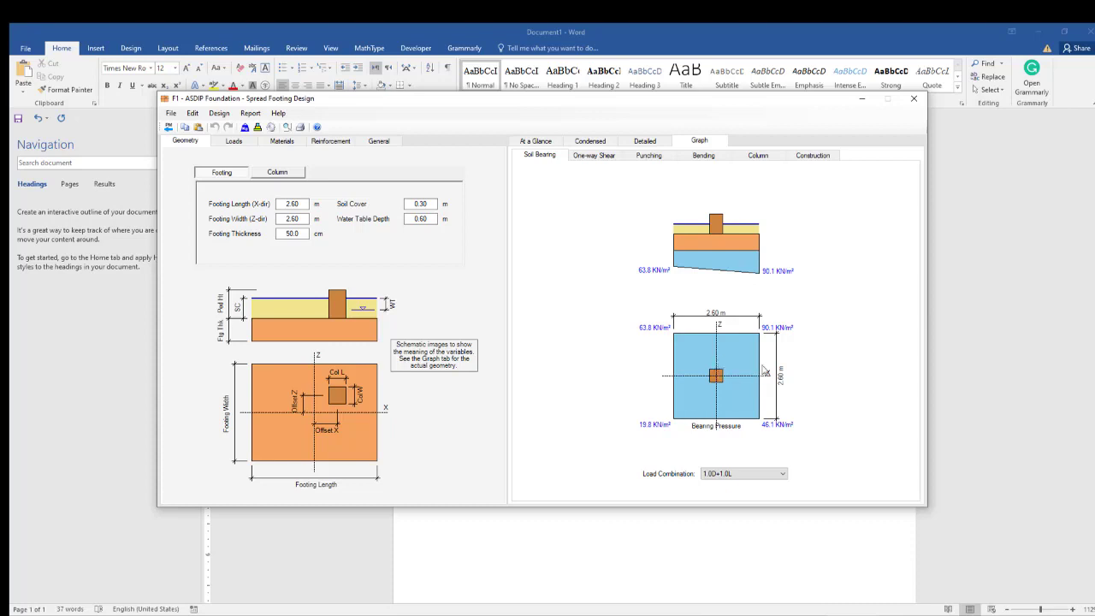
left_click(589, 160)
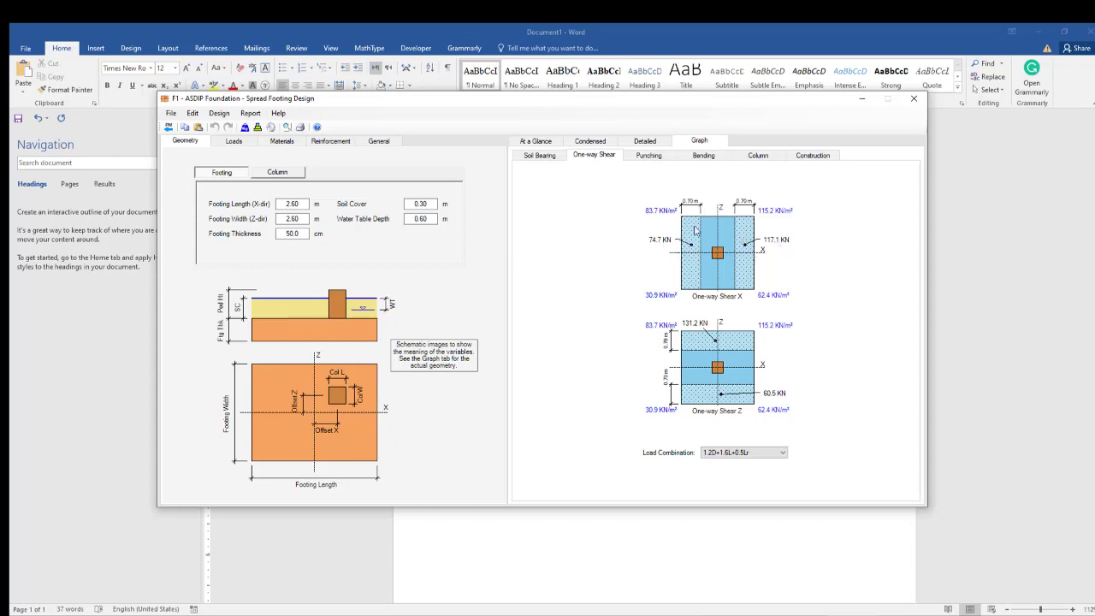
left_click(647, 156)
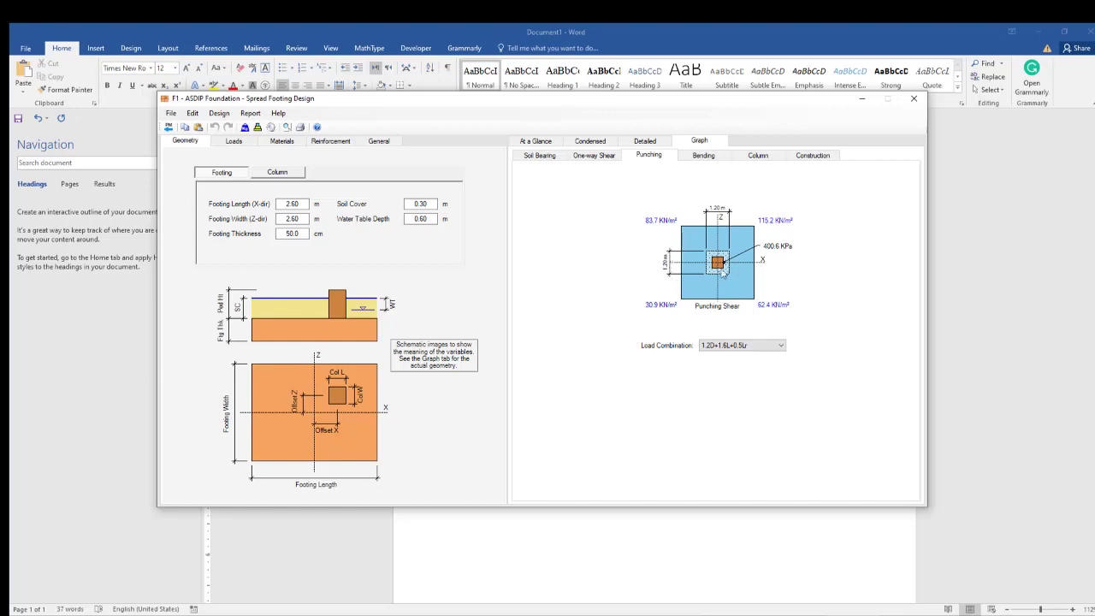
left_click(706, 159)
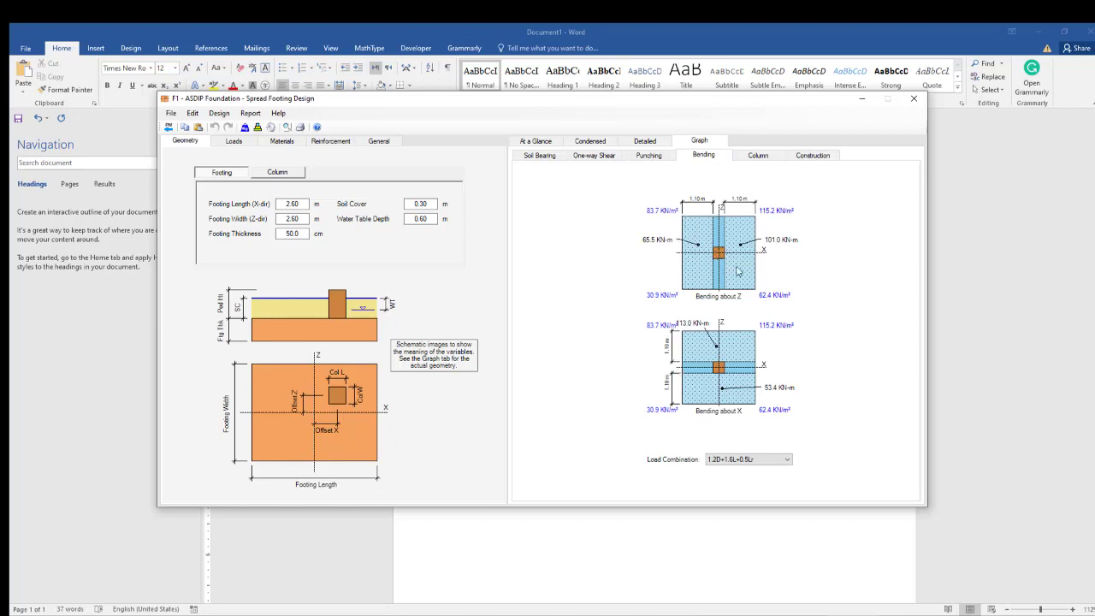
left_click(748, 155)
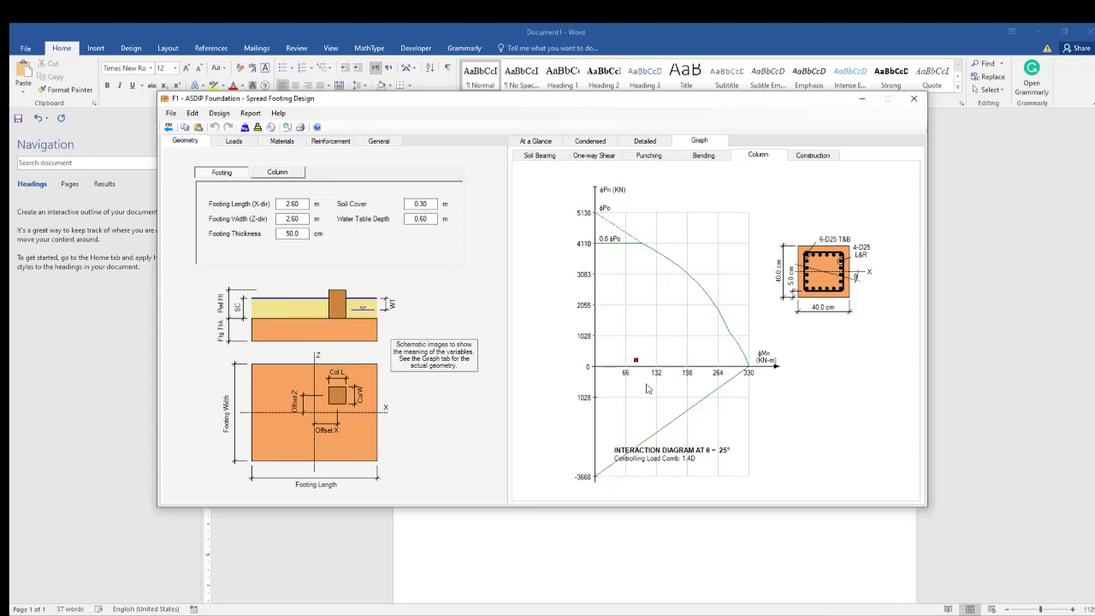
left_click(806, 157)
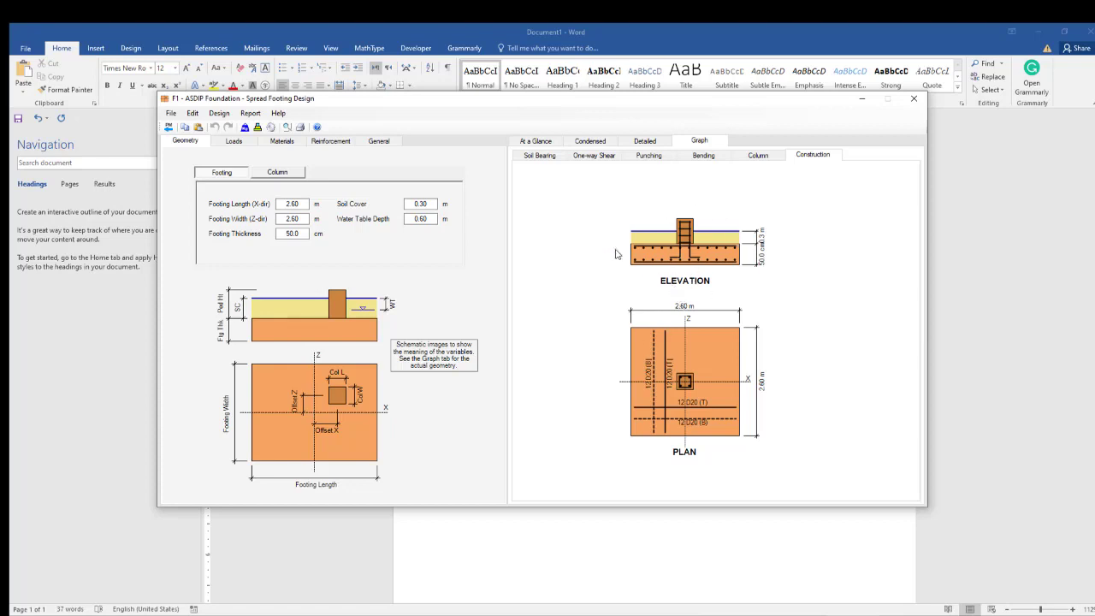
- Print the detailed report of the footing design with the Foxit Reader PDF Printer
left_click(250, 113)
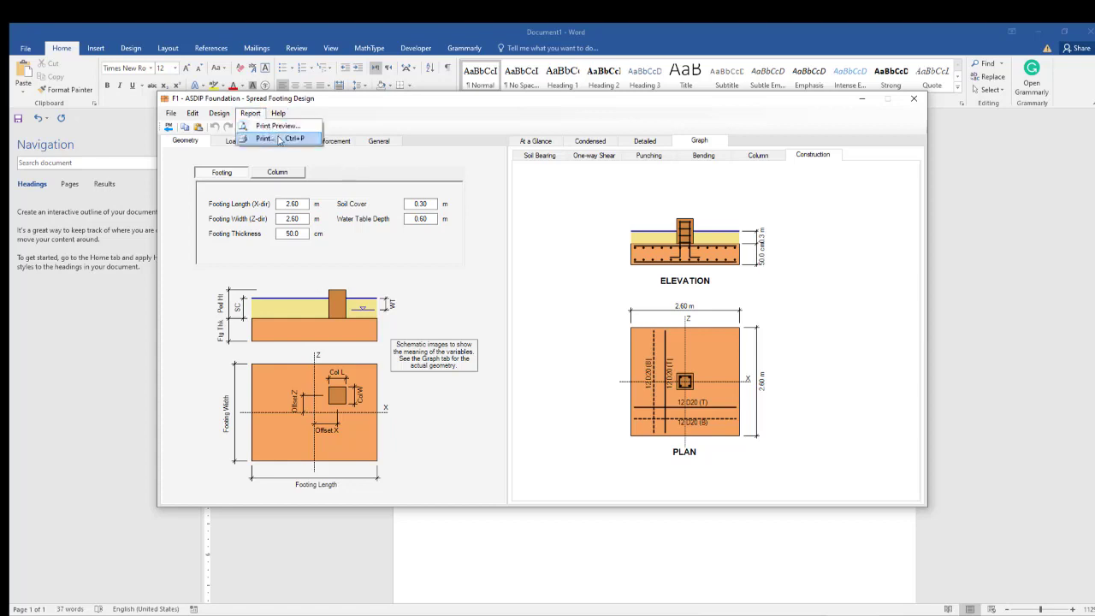
left_click(279, 140)
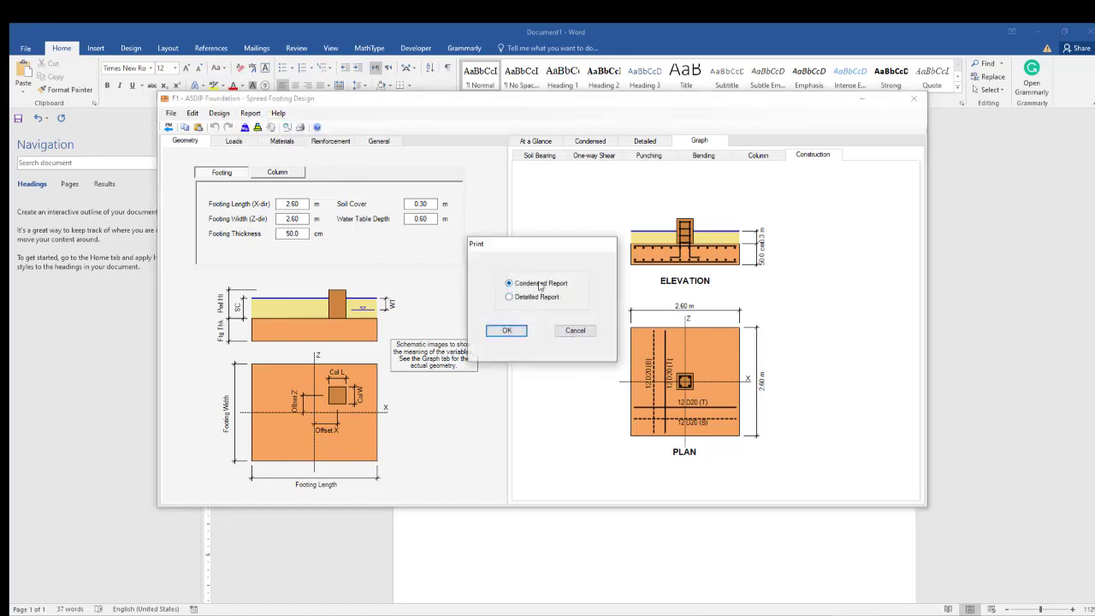
left_click(527, 298)
left_click(507, 332)
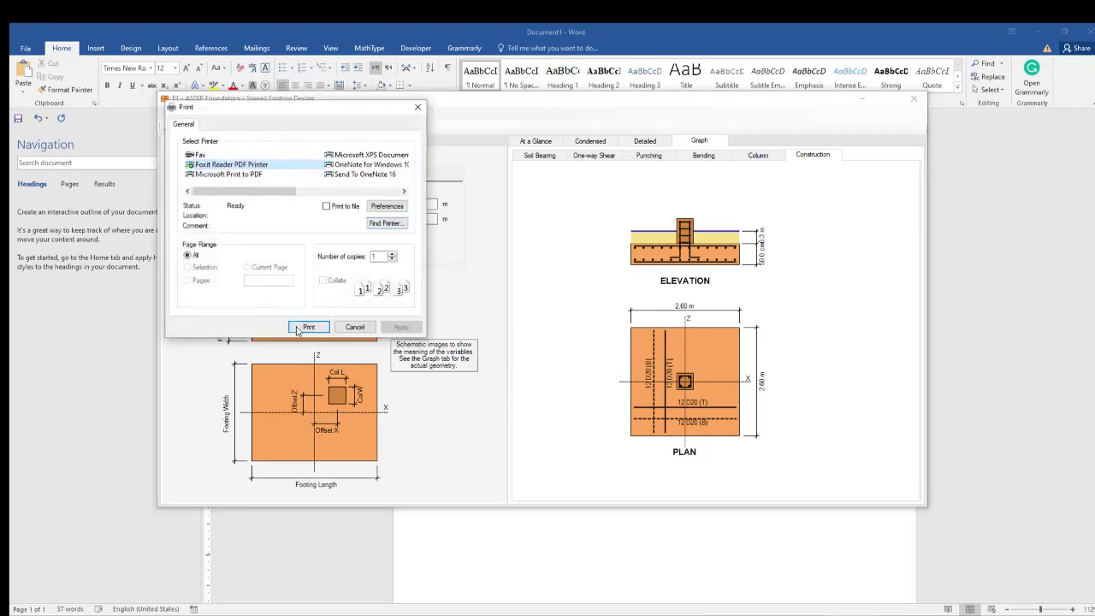
left_click(306, 328)
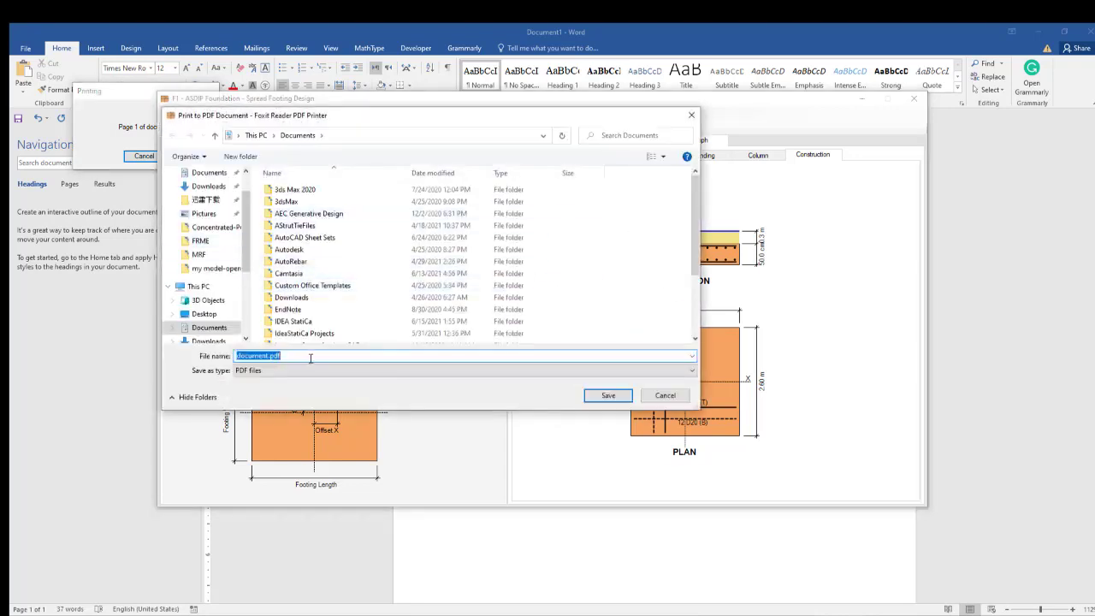
- Save the printed report to the Desktop as a PDF named "Design of Foundation 1"
type("Foundation 1")
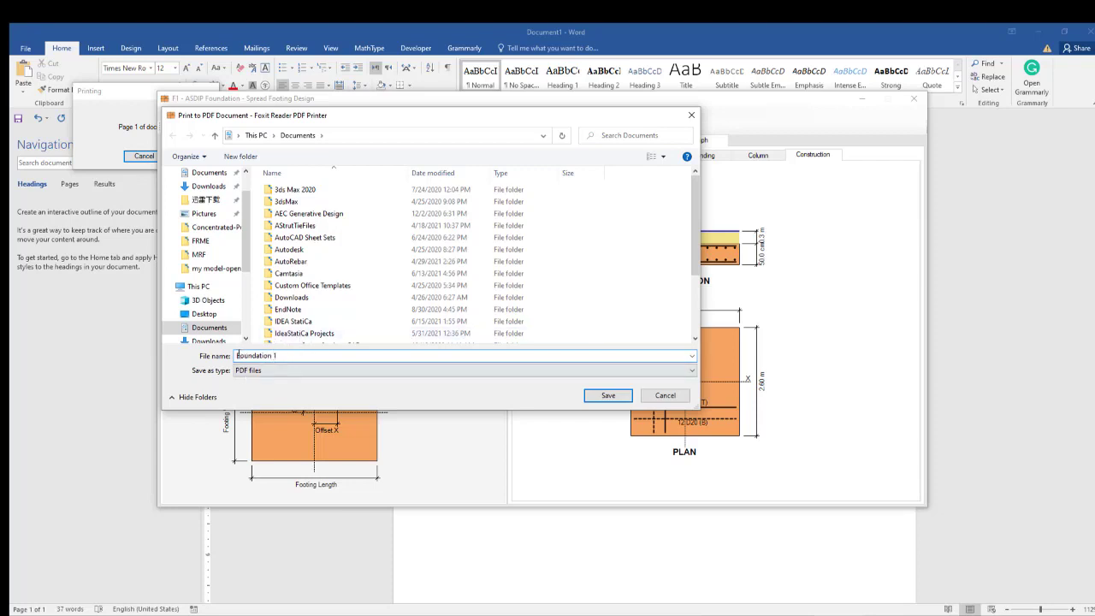
type("Design of")
left_click(204, 314)
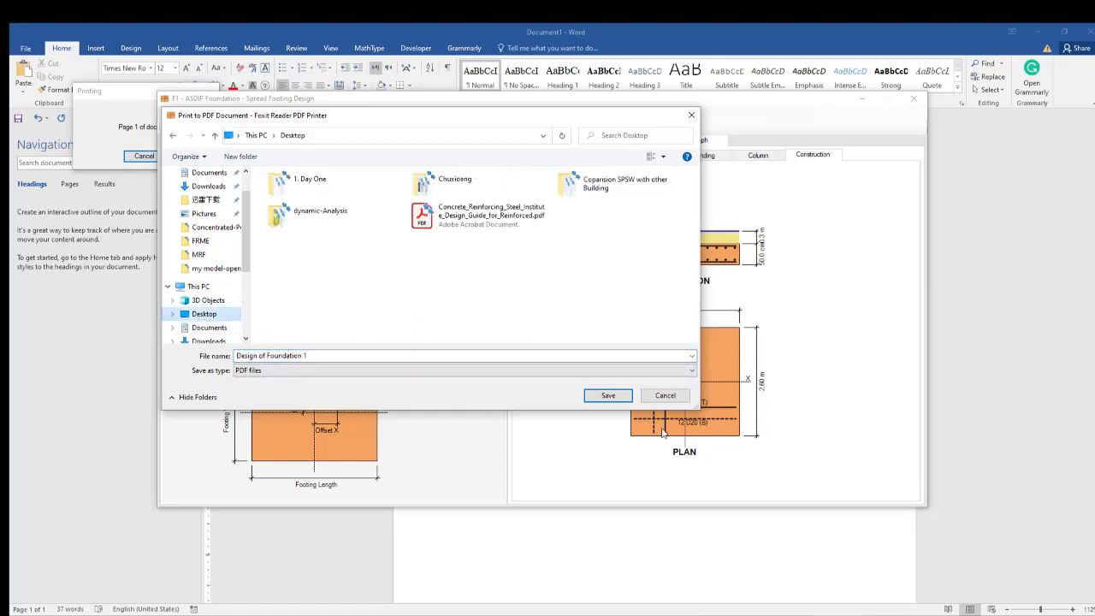
left_click(616, 401)
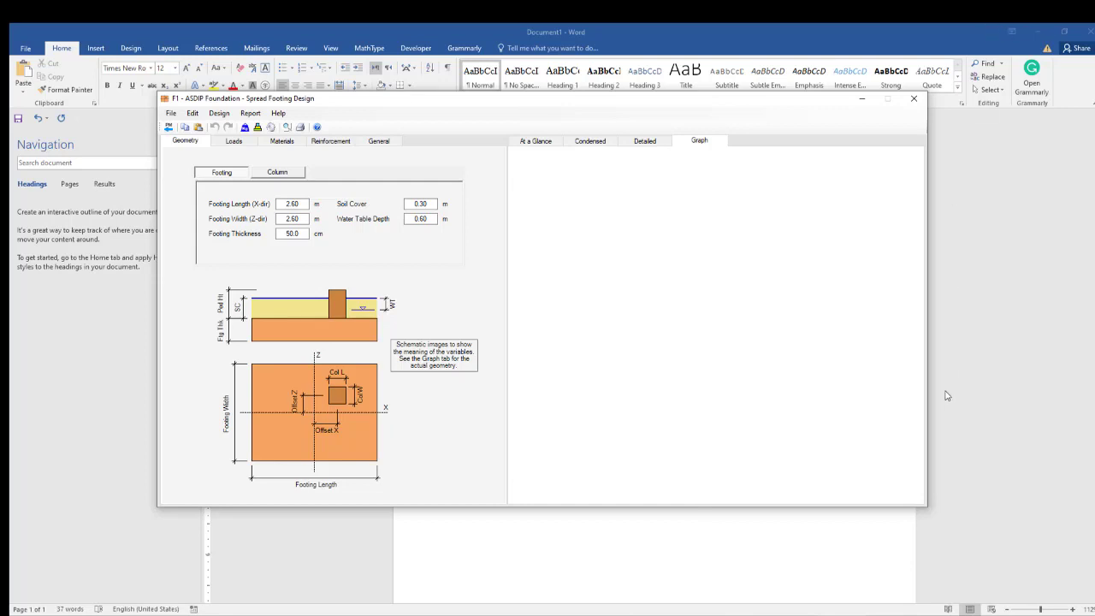
- Switch to the saved report in Foxit Reader and decline making it the default PDF viewer
left_click(942, 615)
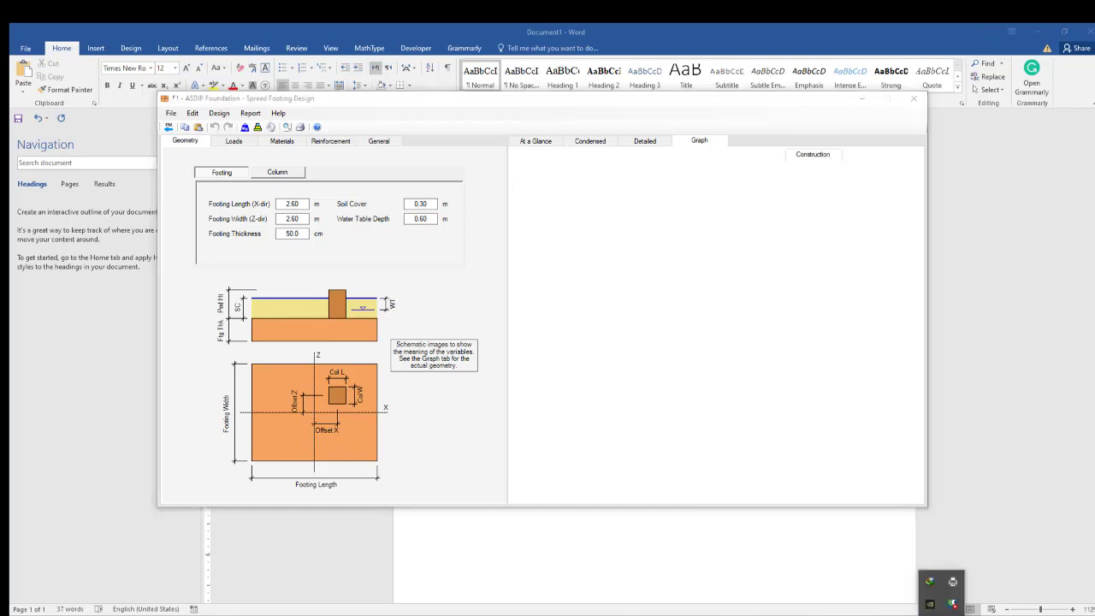
left_click(942, 615)
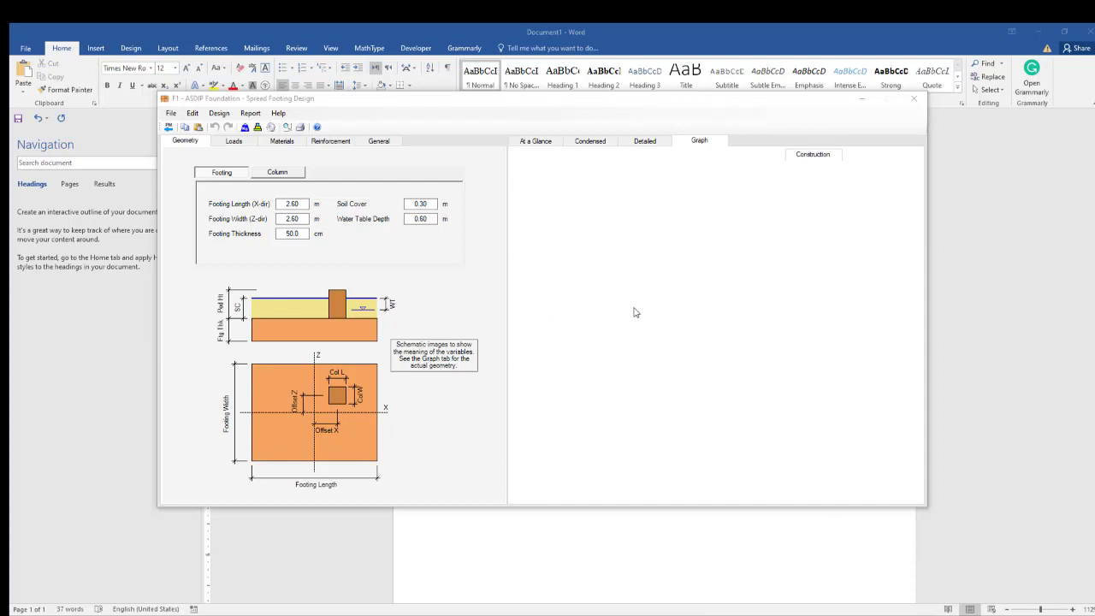
left_click(363, 615)
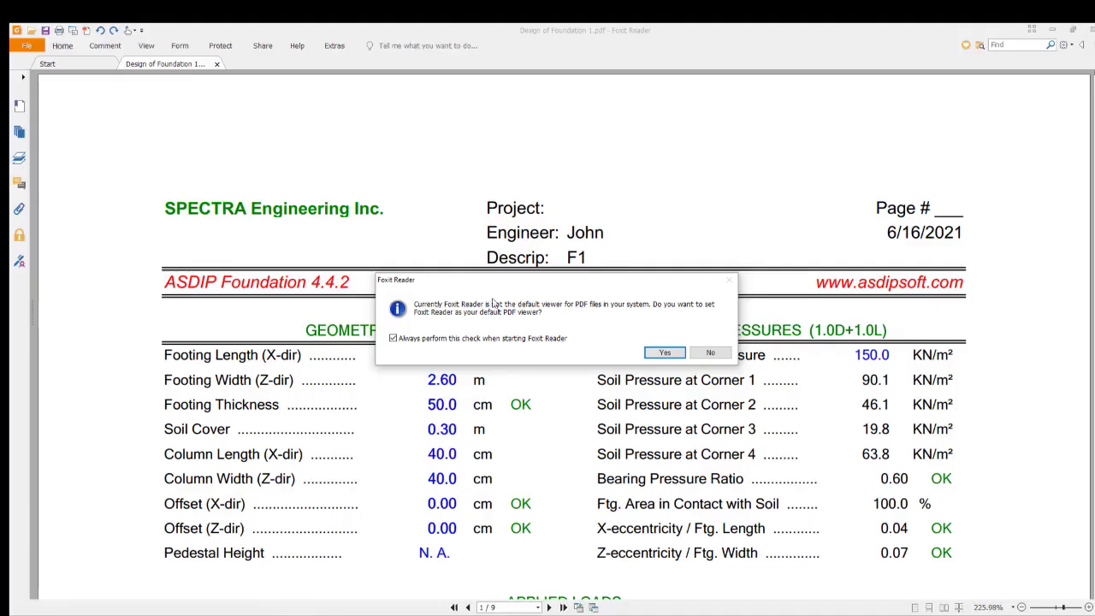
left_click(704, 356)
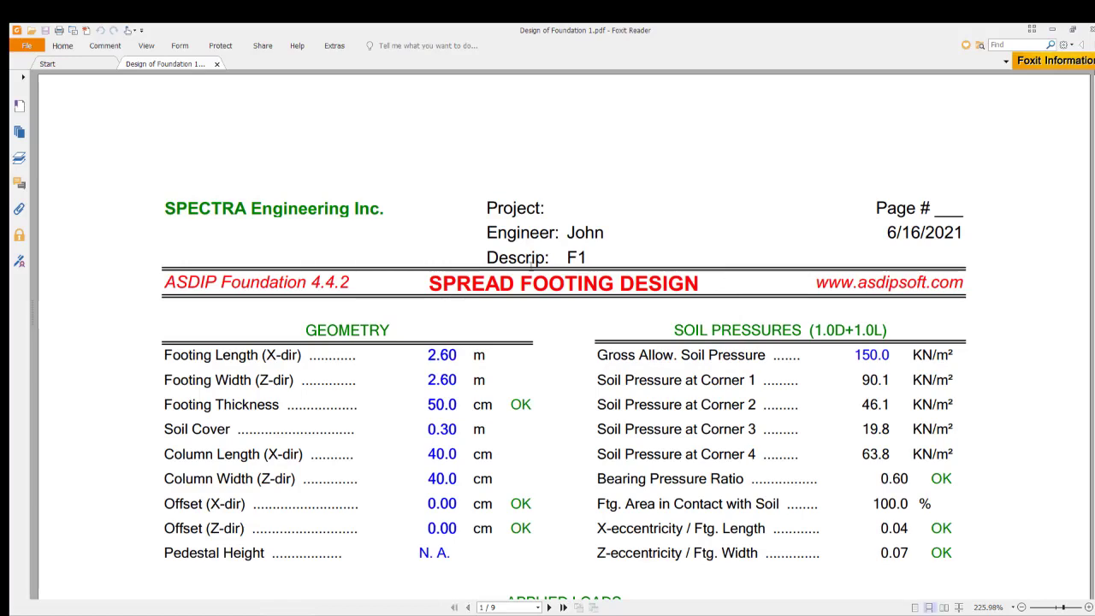
- Read the report's geometry, applied loads, overturning calculations about both axes and soil bearing pressures
scroll(616, 274, "down", 1)
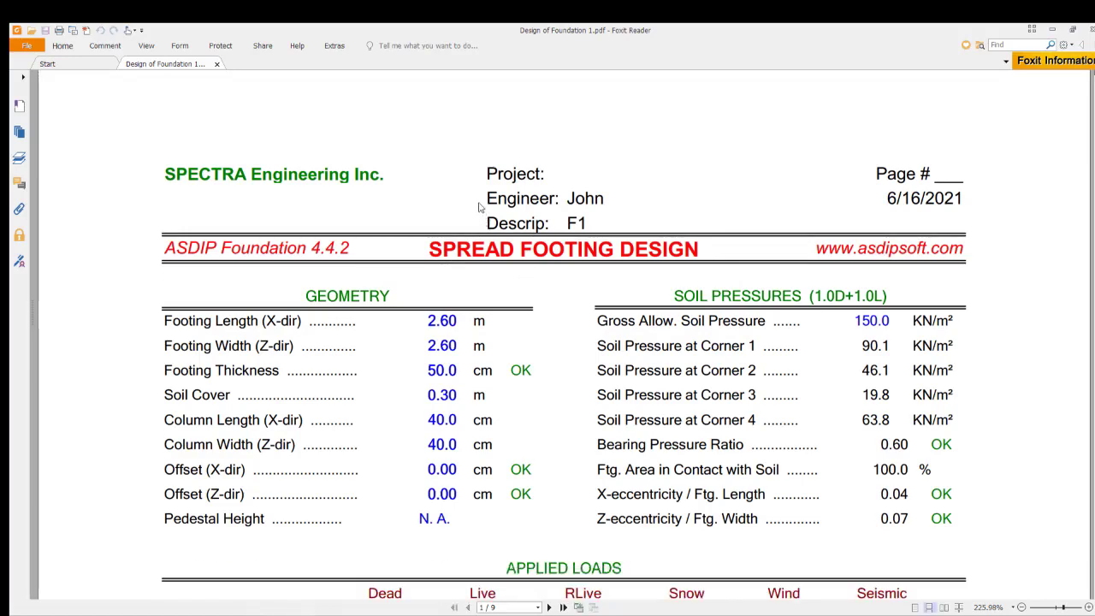
scroll(479, 207, "down", 1, "ctrl")
scroll(484, 204, "down", 3)
scroll(570, 238, "up", 1)
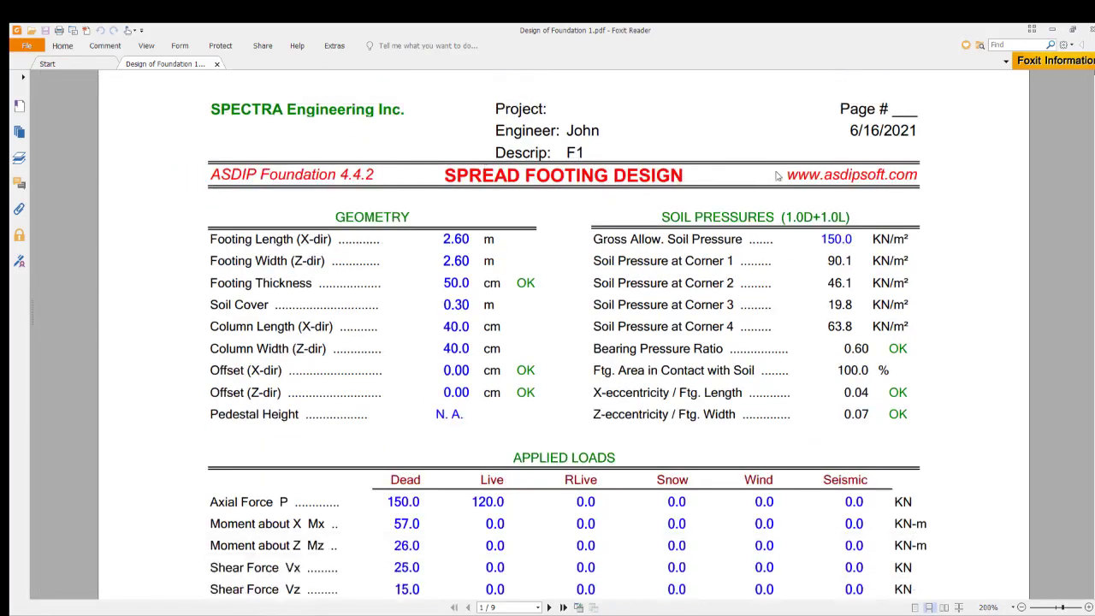
scroll(326, 288, "down", 3)
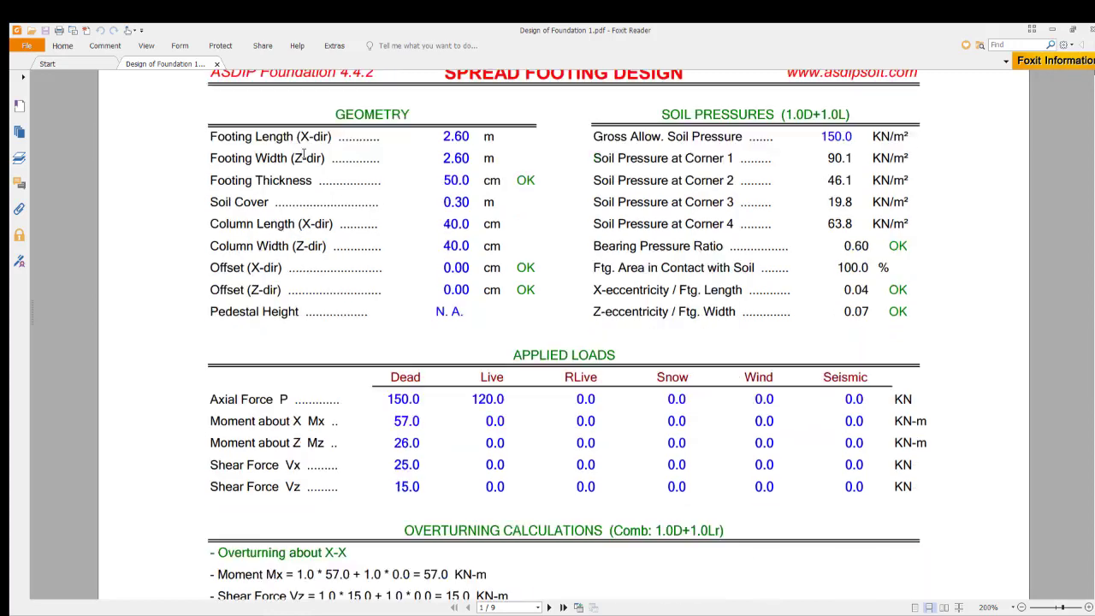
scroll(475, 294, "down", 9)
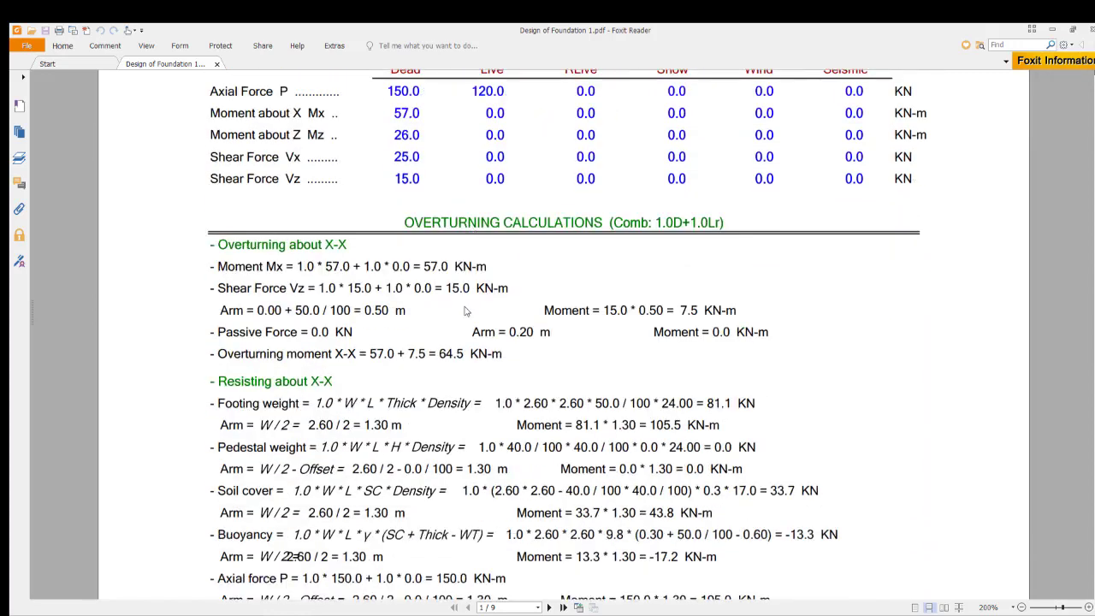
scroll(467, 311, "down", 8)
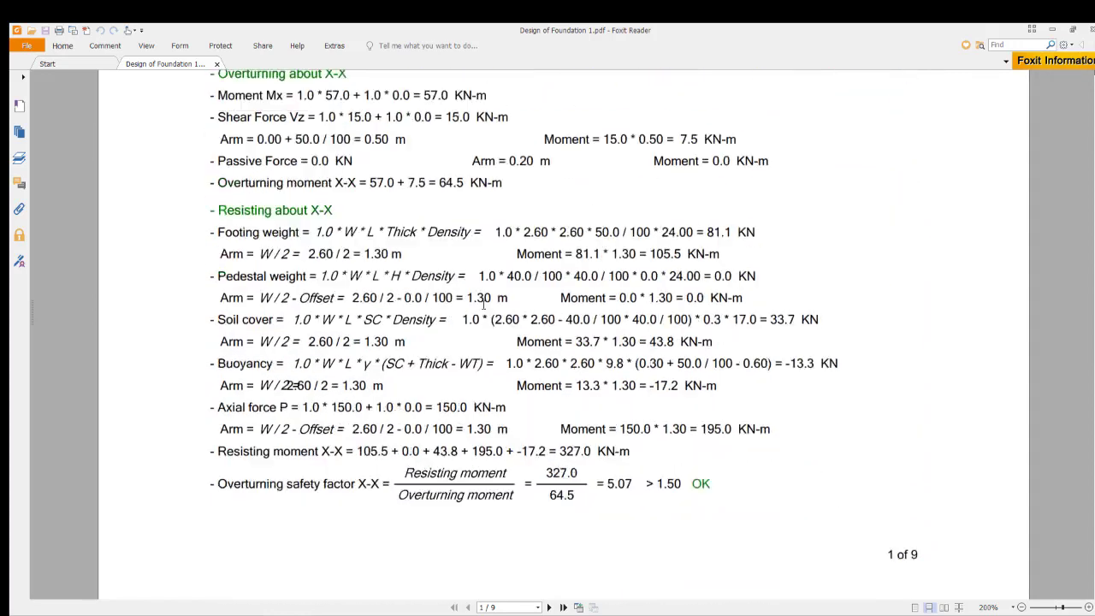
scroll(504, 305, "down", 16)
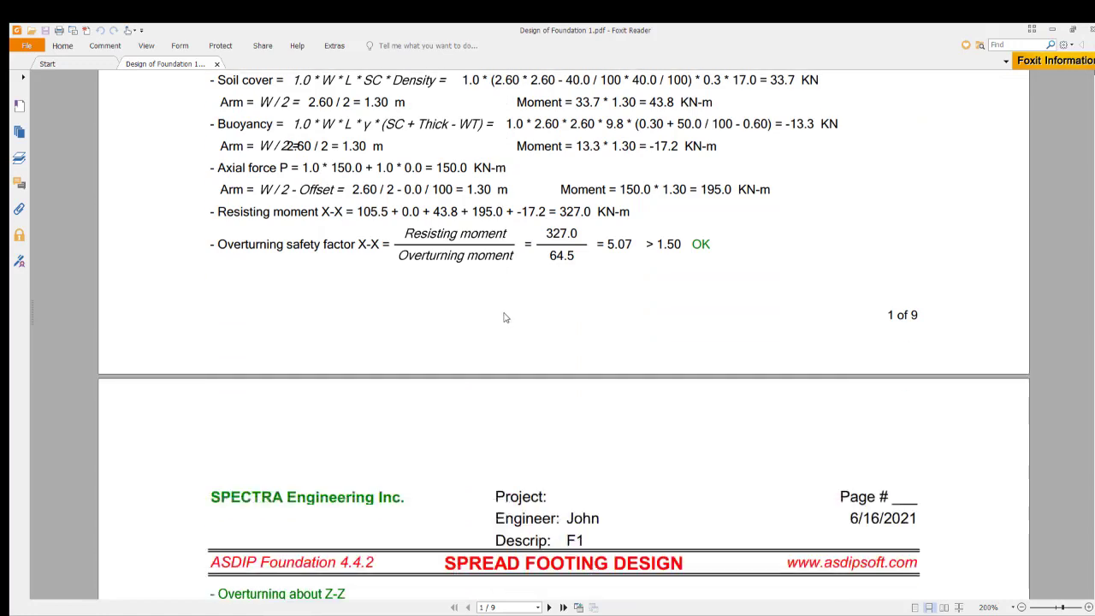
scroll(491, 304, "down", 13)
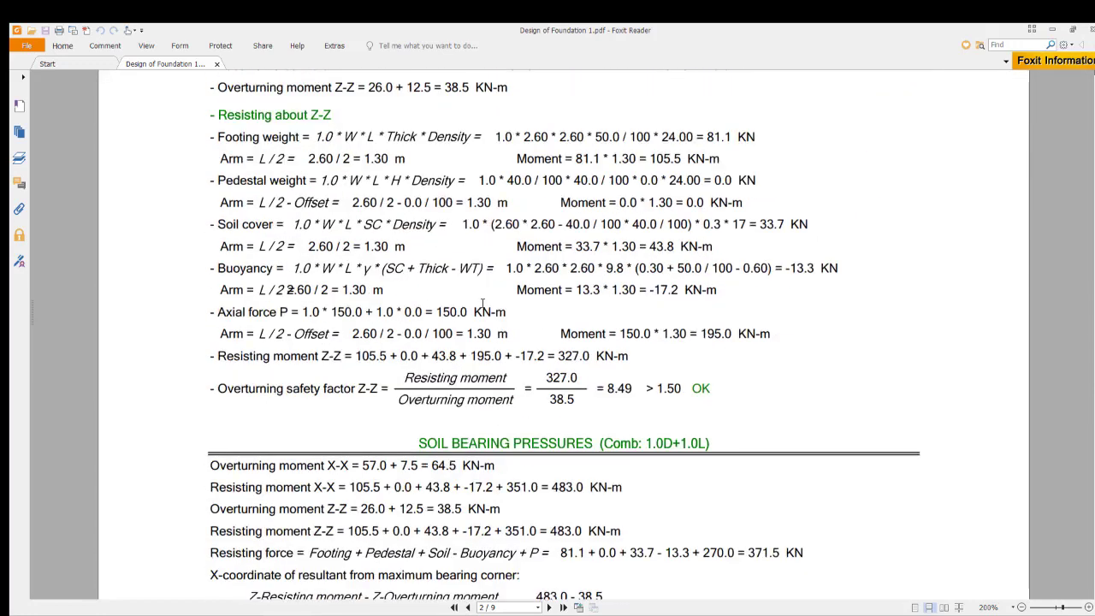
scroll(481, 306, "down", 20)
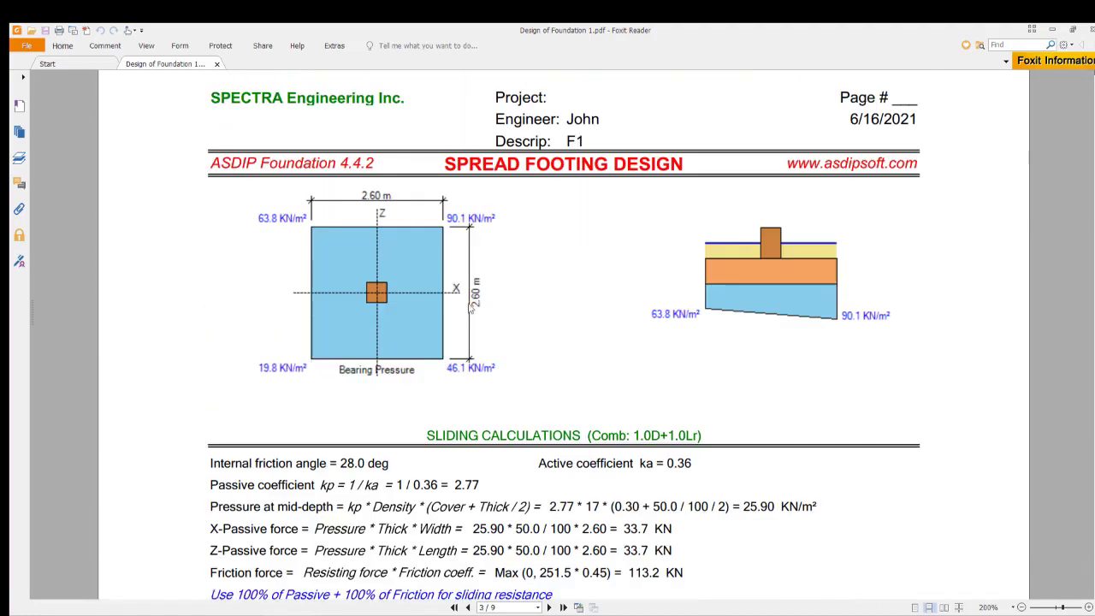
- Examine the report's sliding and one-way shear calculations, highlighting the ACI equation reference for shear strength
scroll(471, 309, "down", 13)
scroll(464, 307, "down", 12)
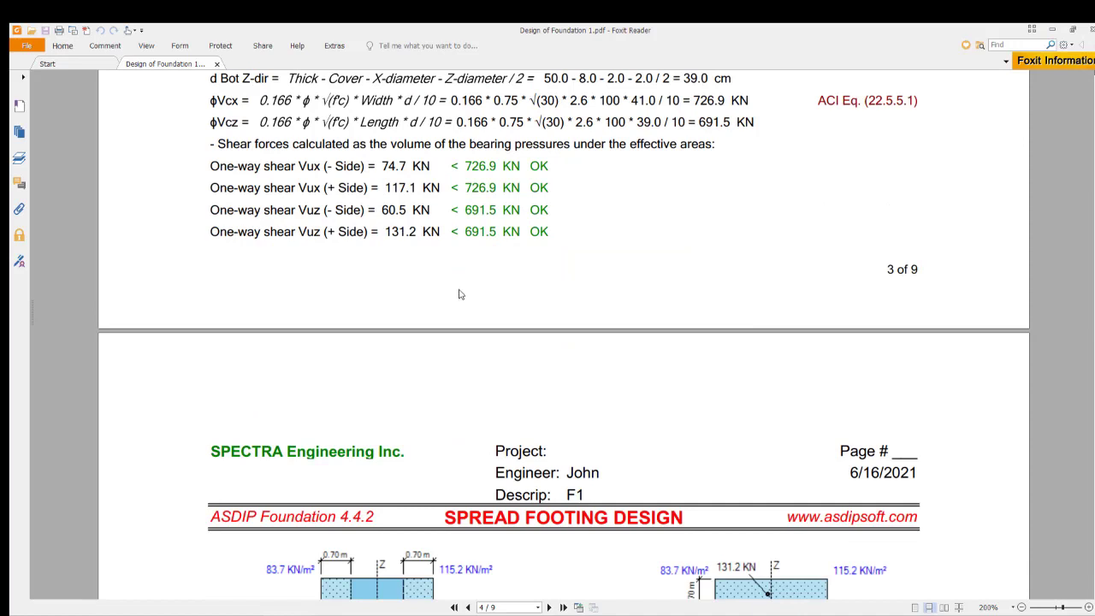
scroll(409, 270, "up", 3)
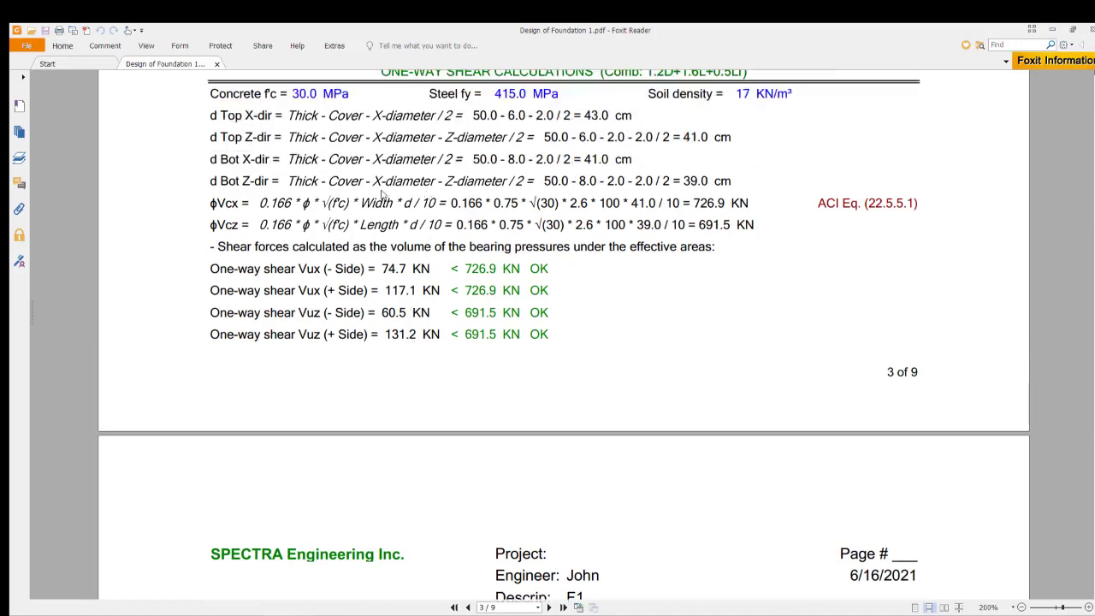
left_click_drag(817, 203, 921, 204)
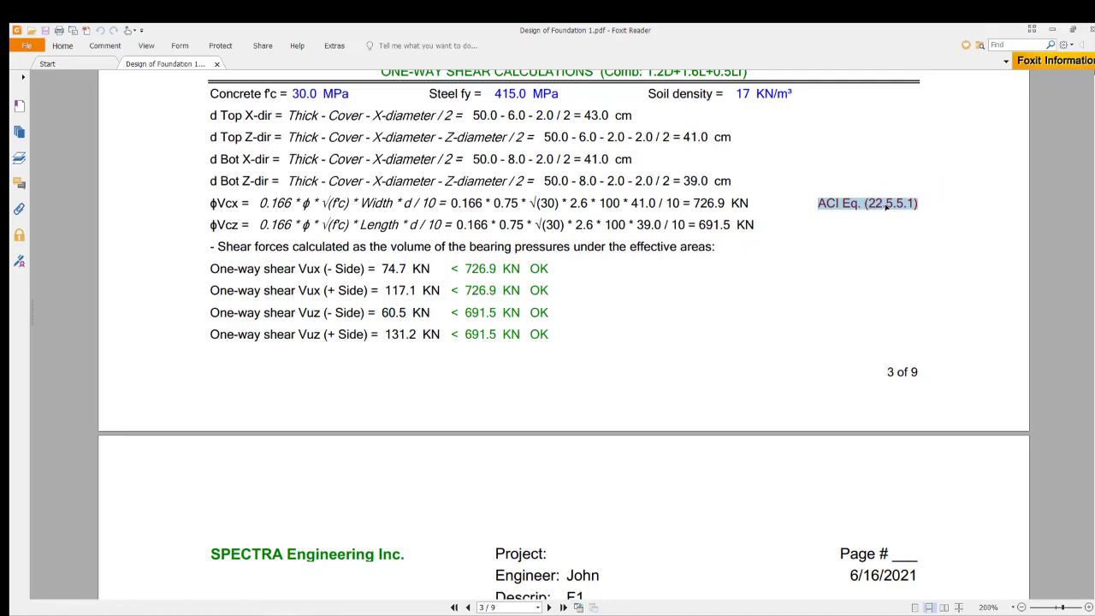
left_click(886, 206)
- Read the report's one-way shear diagrams and flexure calculations for top and bottom bars, highlighting the ACI references for bending strength
scroll(757, 270, "down", 14)
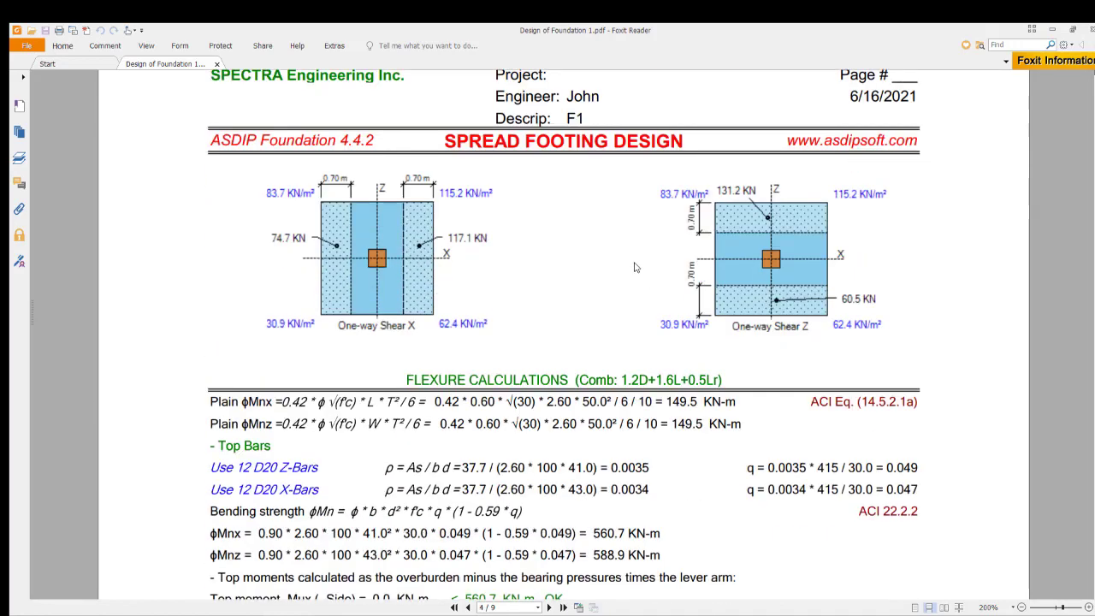
scroll(636, 268, "down", 6)
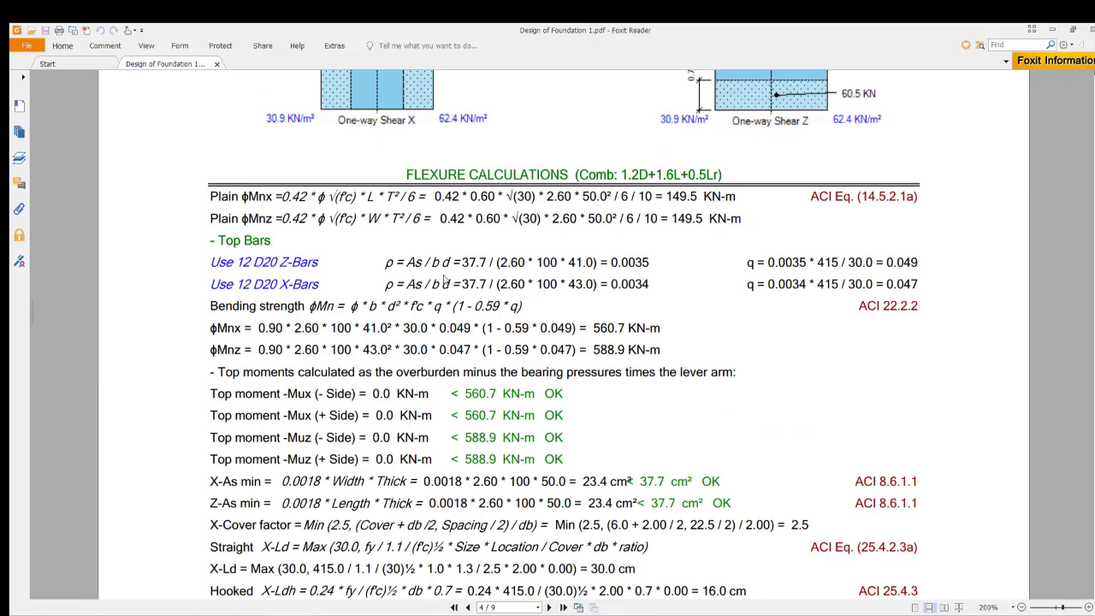
scroll(647, 319, "down", 1)
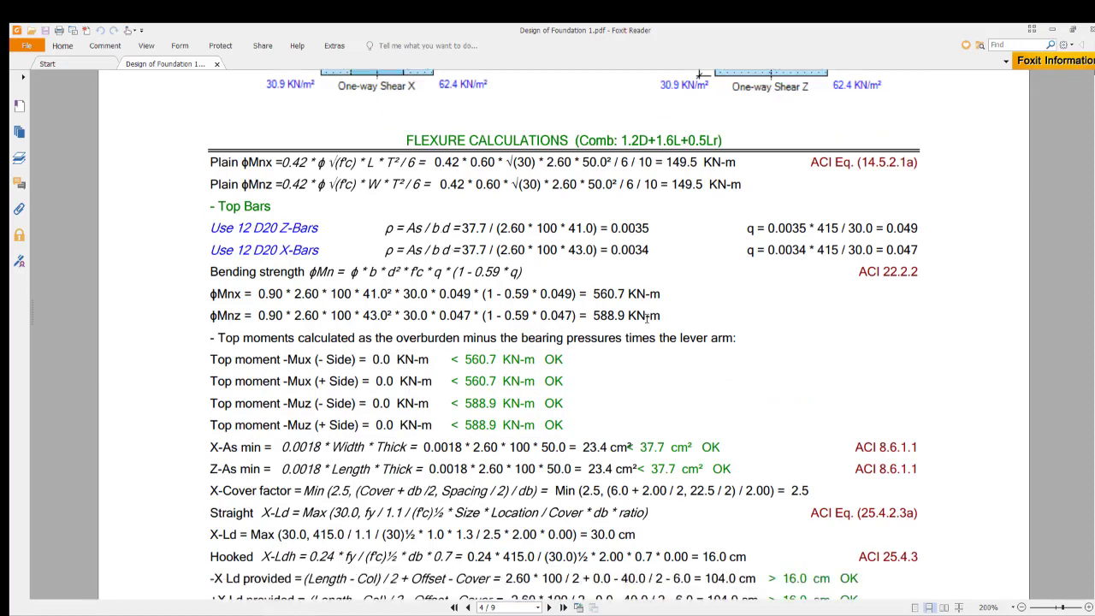
left_click_drag(859, 274, 932, 275)
left_click_drag(811, 163, 932, 167)
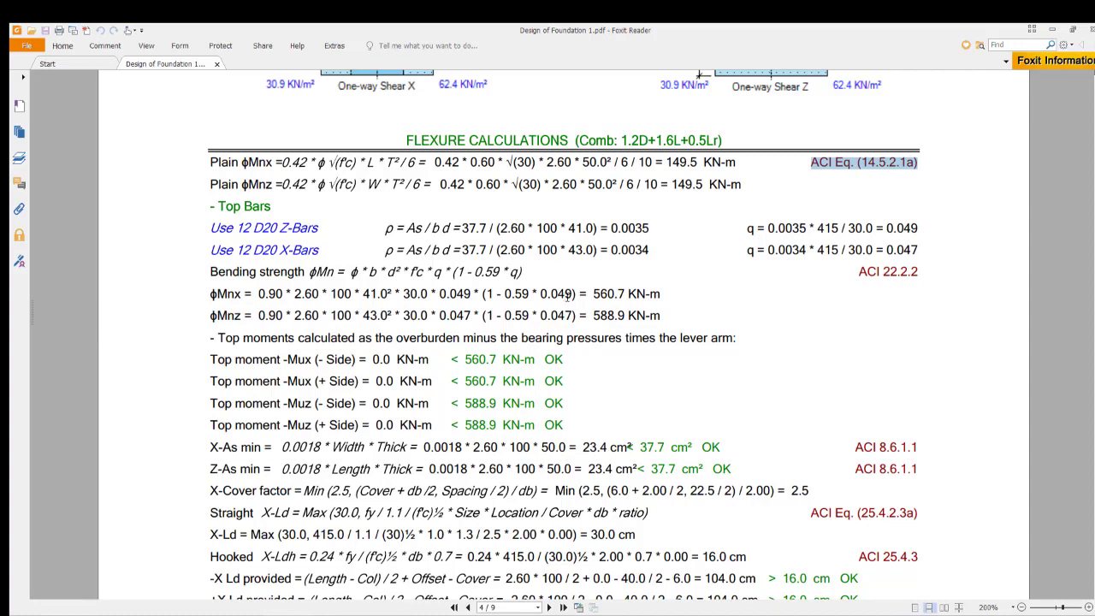
scroll(568, 295, "down", 13)
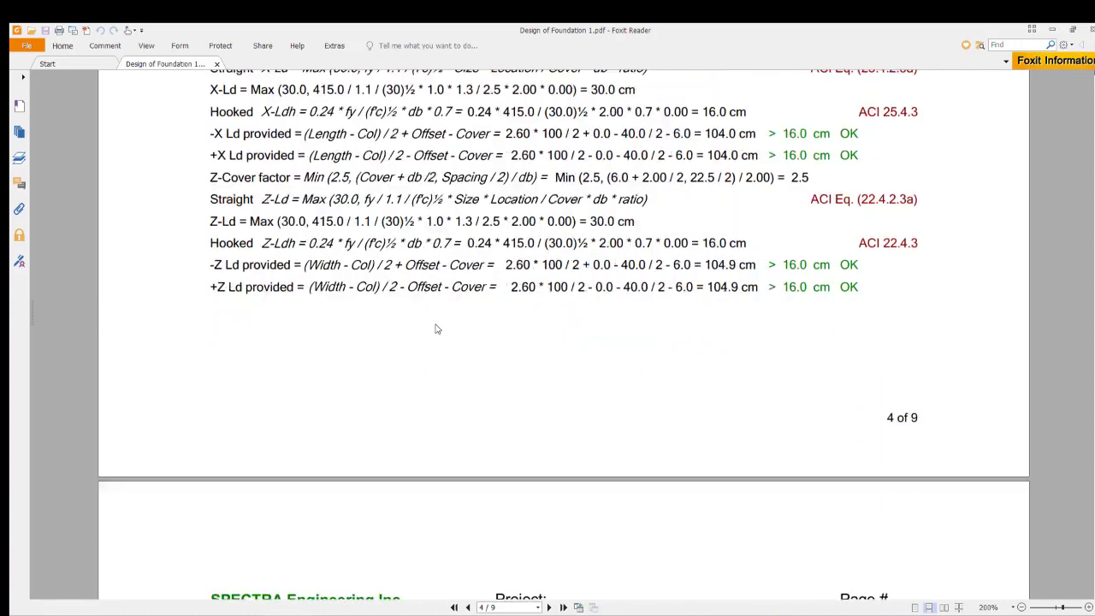
scroll(436, 329, "down", 14)
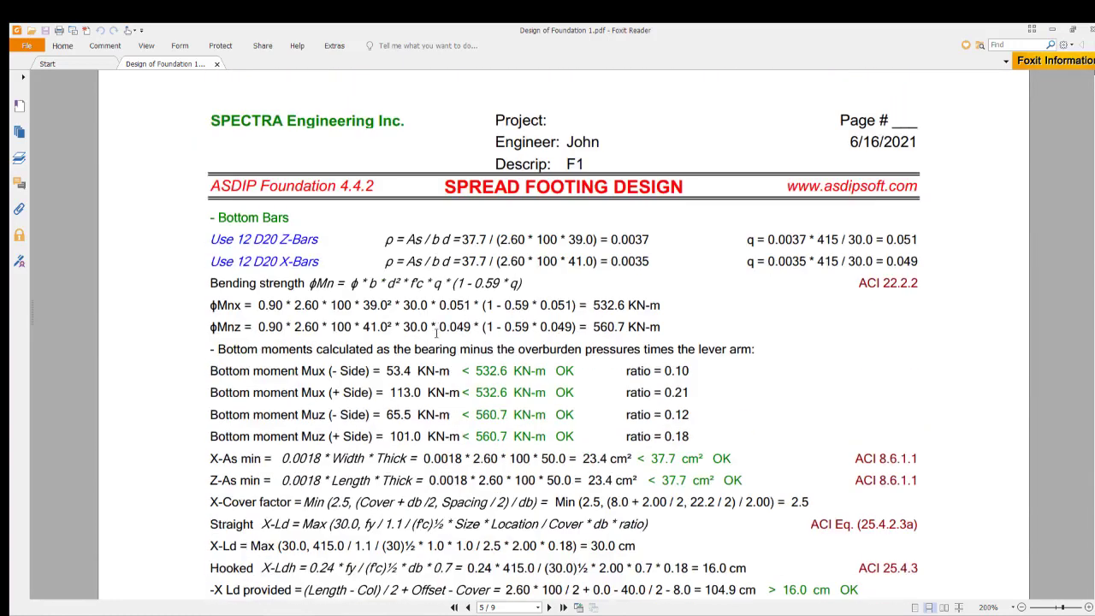
scroll(443, 365, "down", 14)
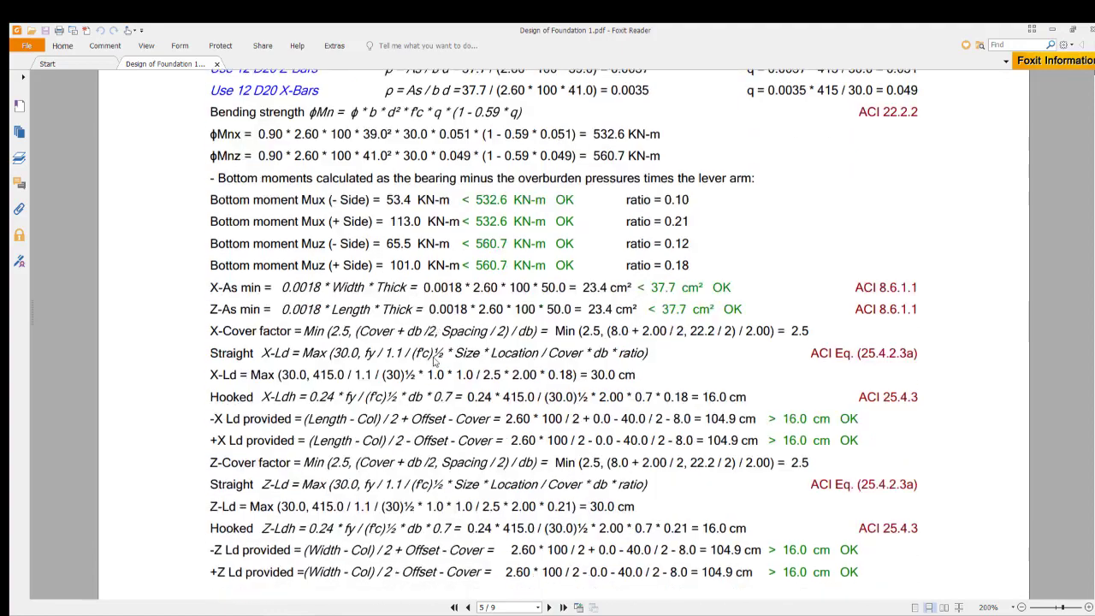